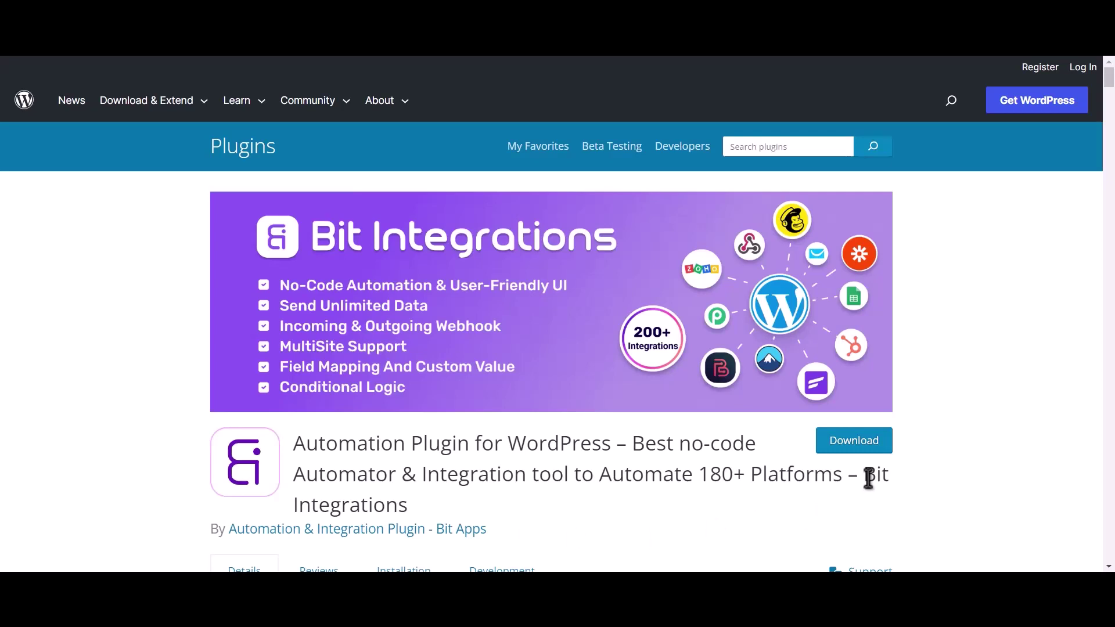
# Create a new Bit Integrations integration with the Amelia trigger, copy its webhook URL and start fetching
pyautogui.moveTo(864, 475); pyautogui.dragTo(877, 500)
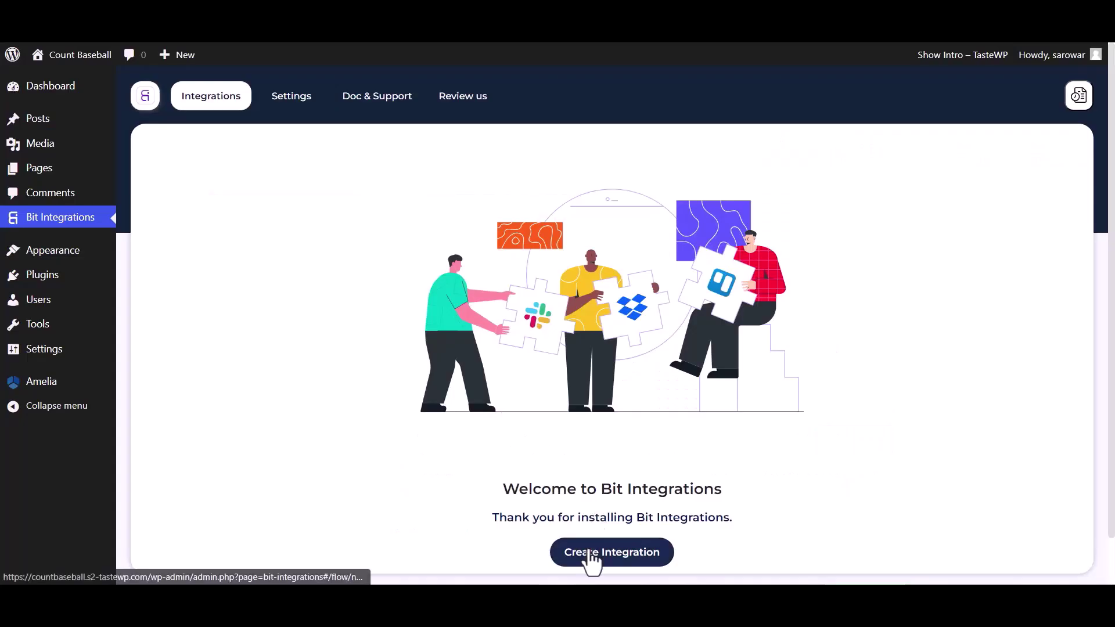
pyautogui.click(588, 557)
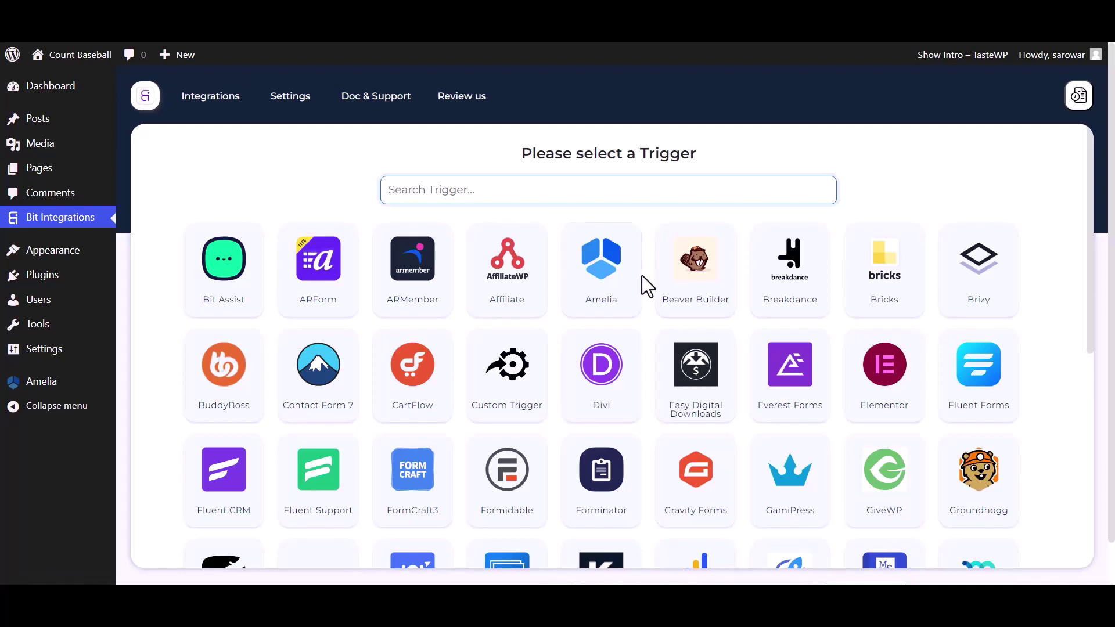
pyautogui.click(620, 295)
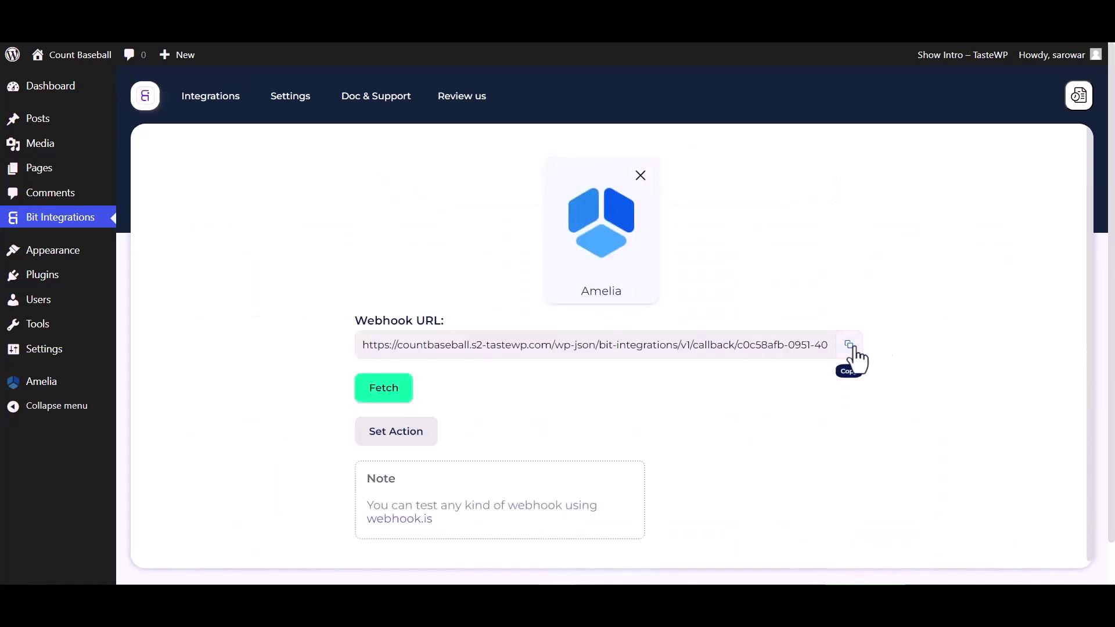
pyautogui.click(849, 349)
pyautogui.click(398, 401)
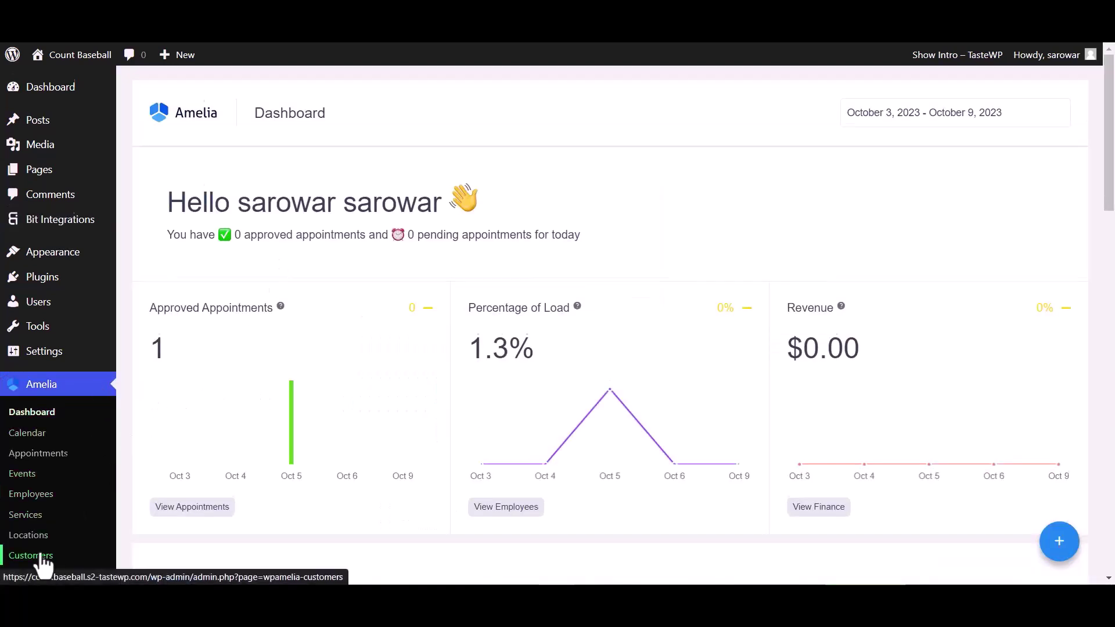
# Open Amelia Settings, then the Integrations settings on the Web Hooks tab
pyautogui.scroll(-1, 40, 560)
pyautogui.scroll(-5, 41, 546)
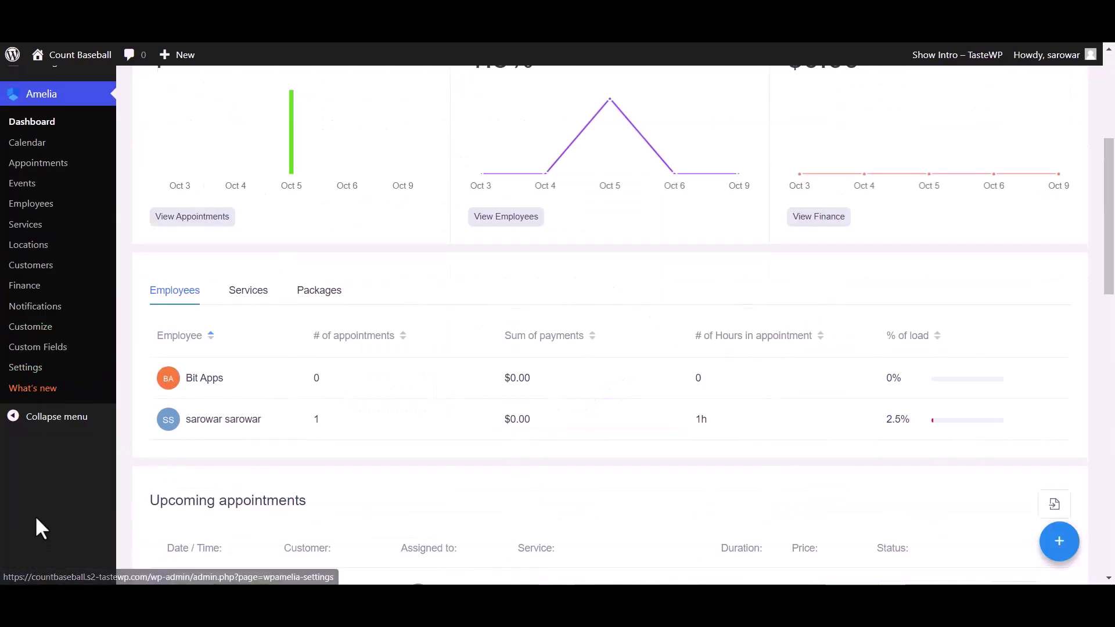
pyautogui.click(33, 369)
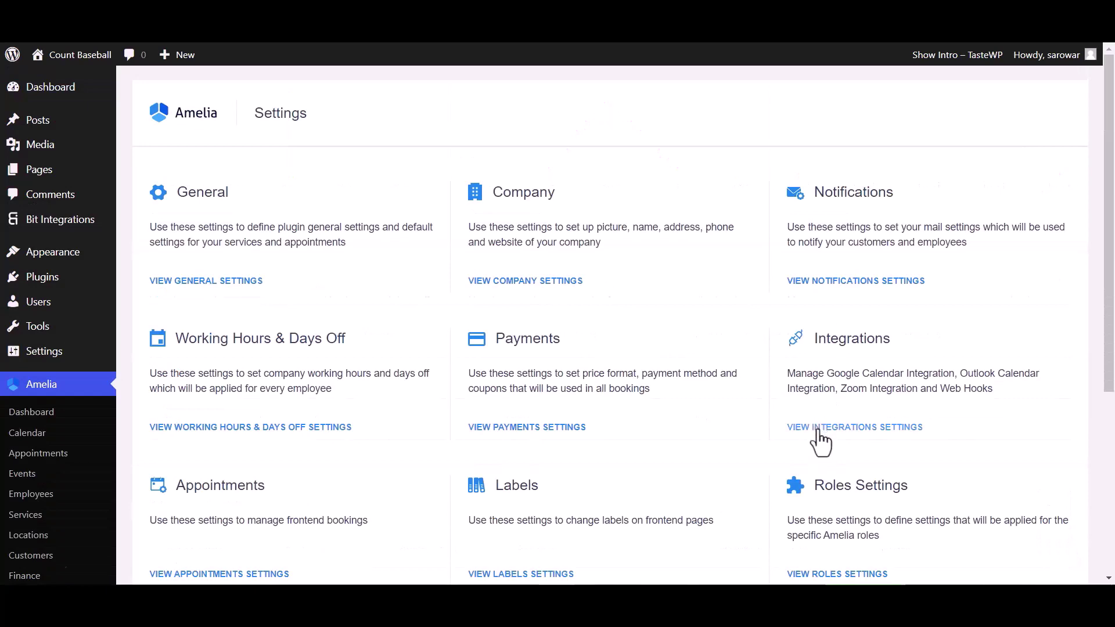
pyautogui.scroll(-1, 886, 435)
pyautogui.click(836, 360)
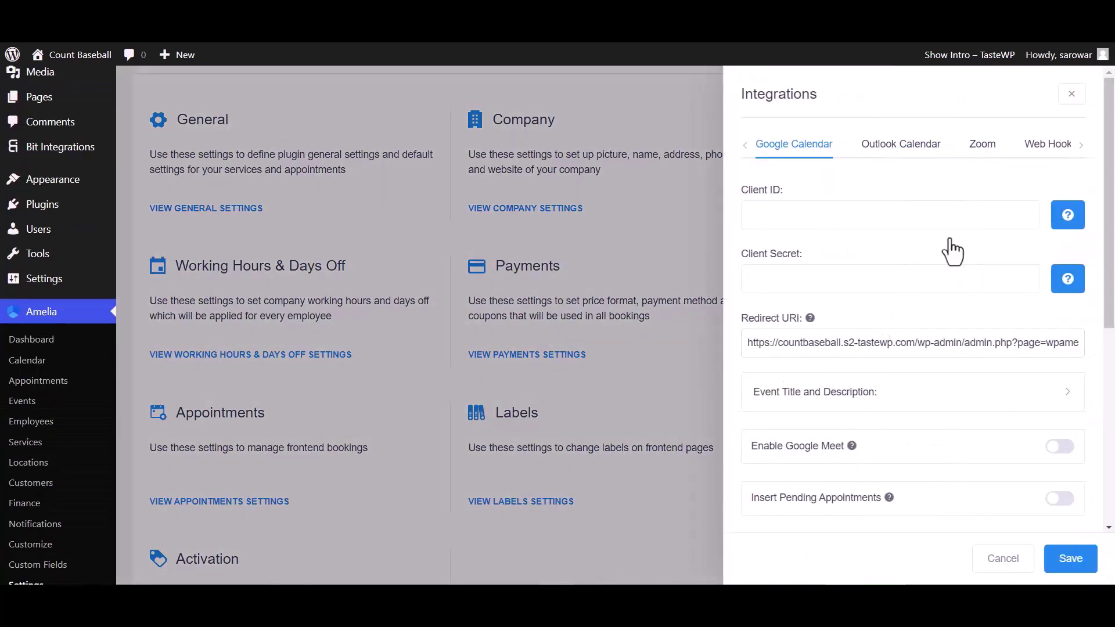
pyautogui.click(1050, 150)
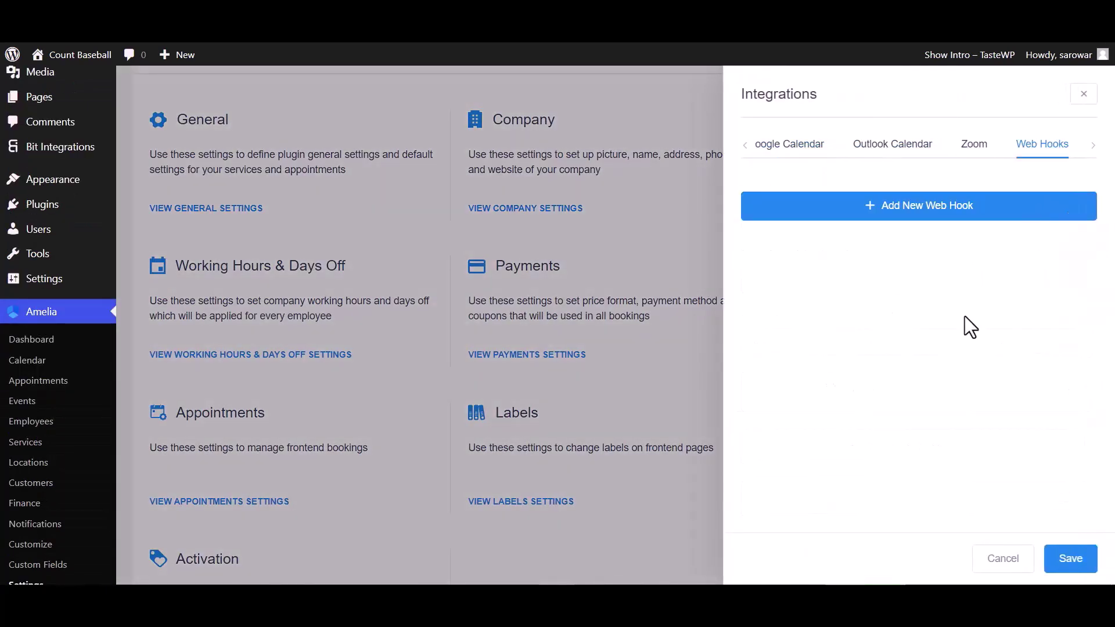
# Add and save a Bit Integrations web hook with the pasted URL, type Appointment, action Booking Status Changed
pyautogui.click(958, 205)
pyautogui.click(806, 198)
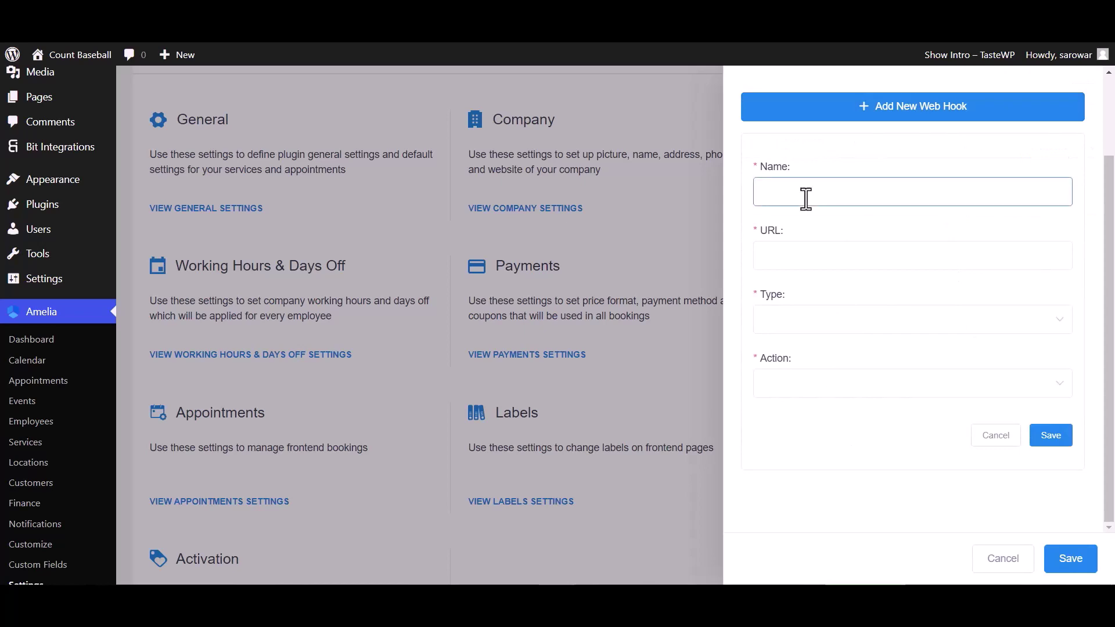
pyautogui.write('Bit Integrations')
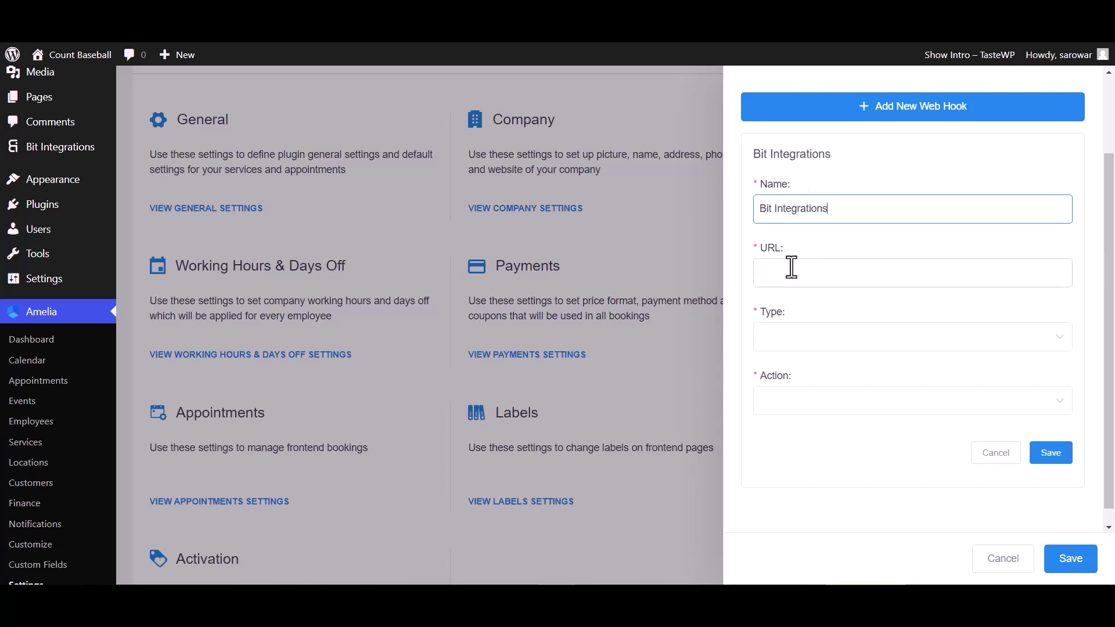
pyautogui.click(799, 274)
pyautogui.hotkey('ctrl', 'v')
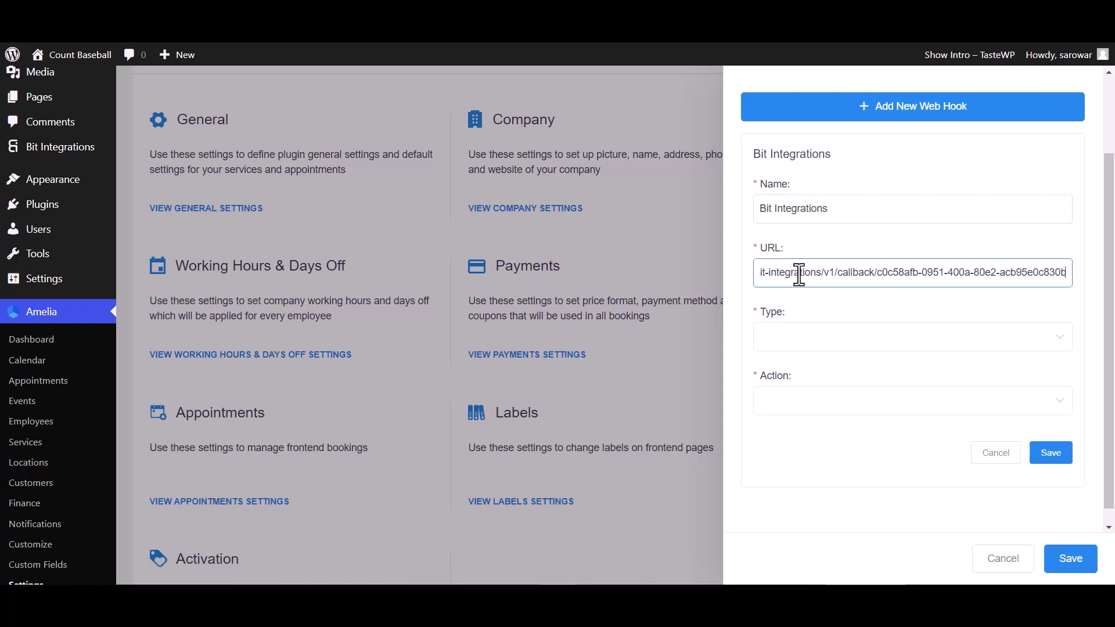
pyautogui.click(802, 347)
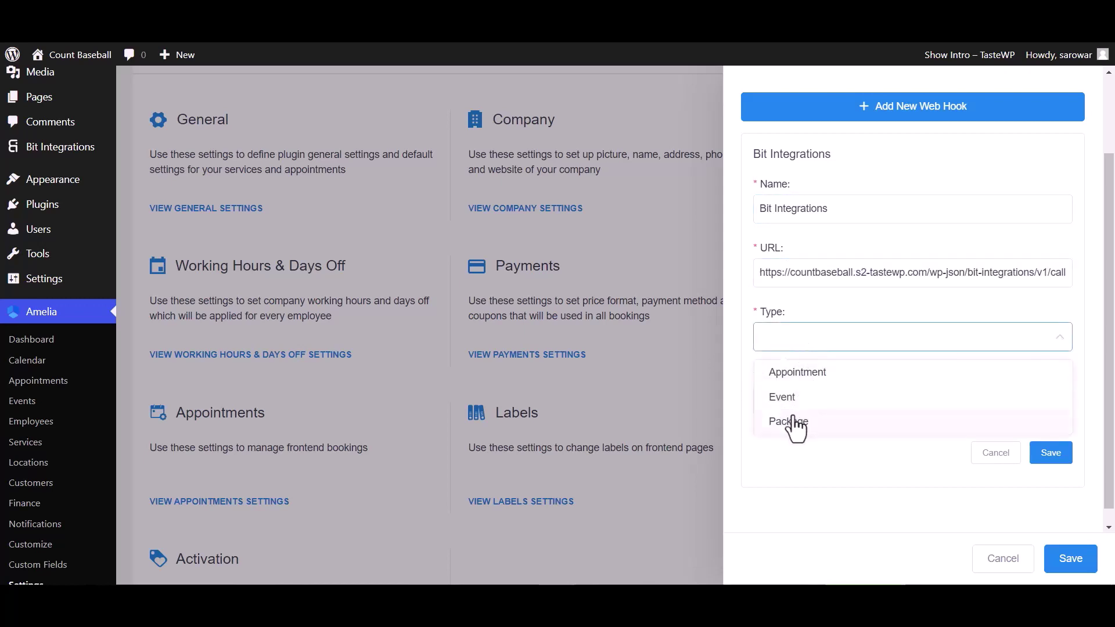
pyautogui.click(798, 376)
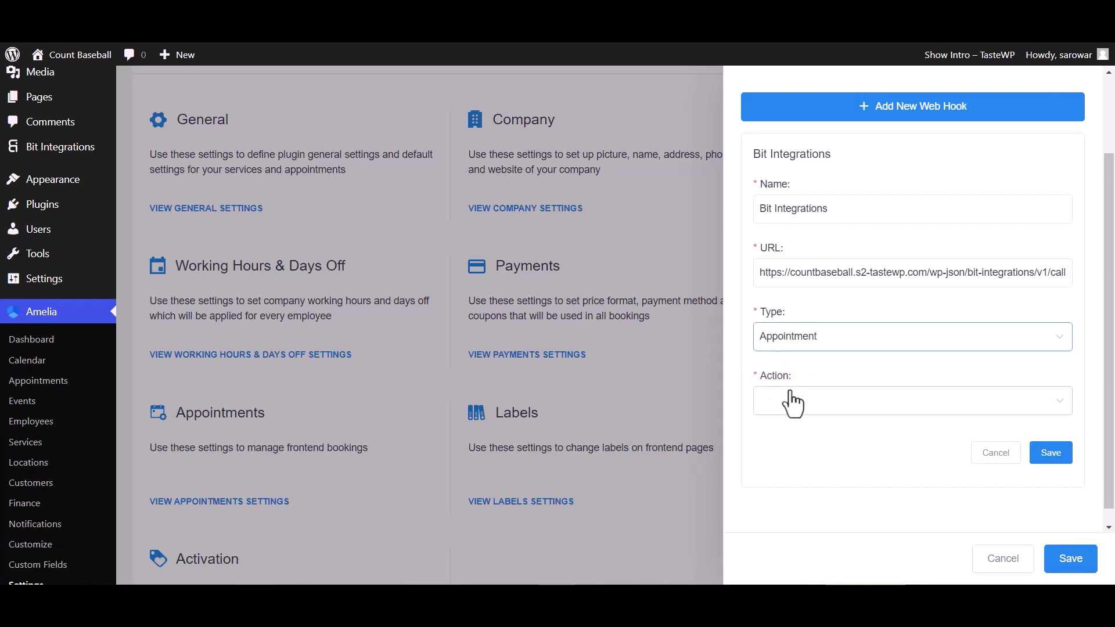
pyautogui.click(794, 404)
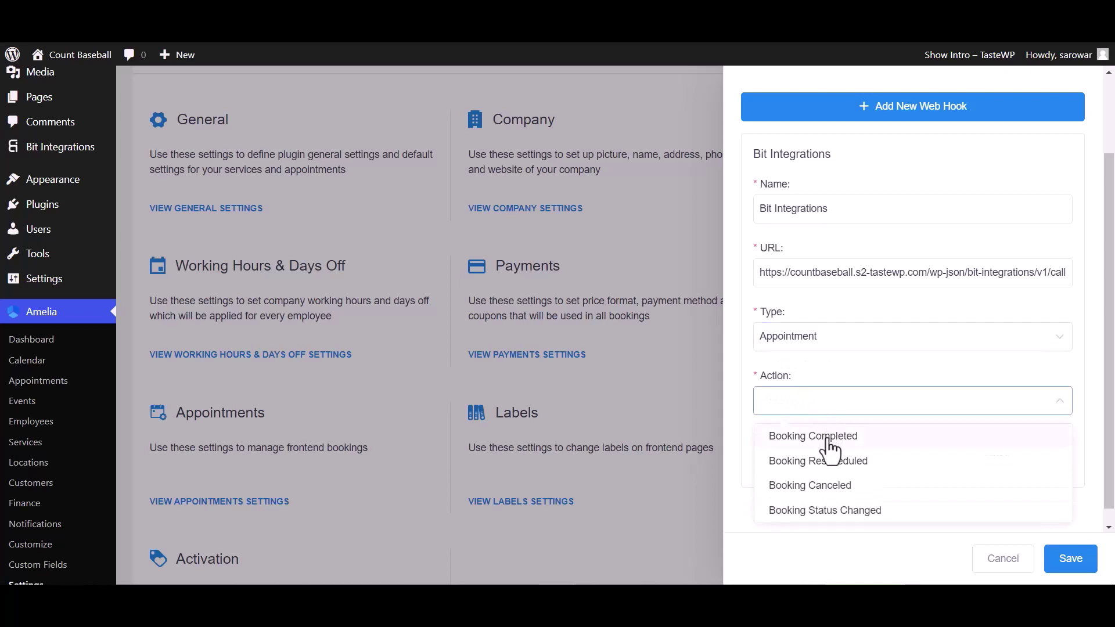
pyautogui.click(827, 512)
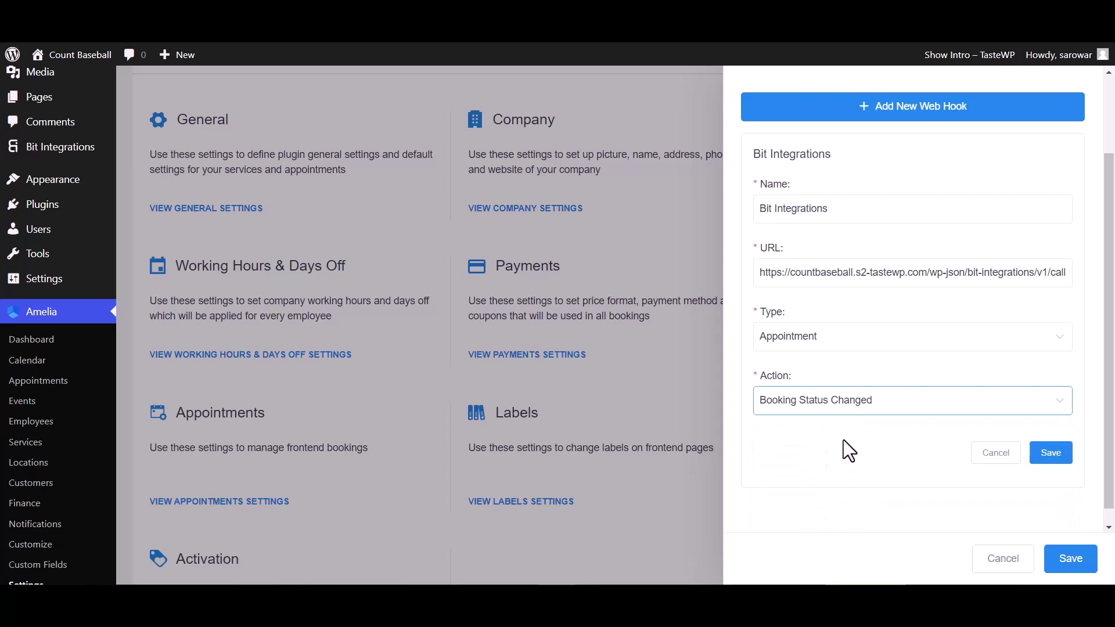
pyautogui.click(1051, 454)
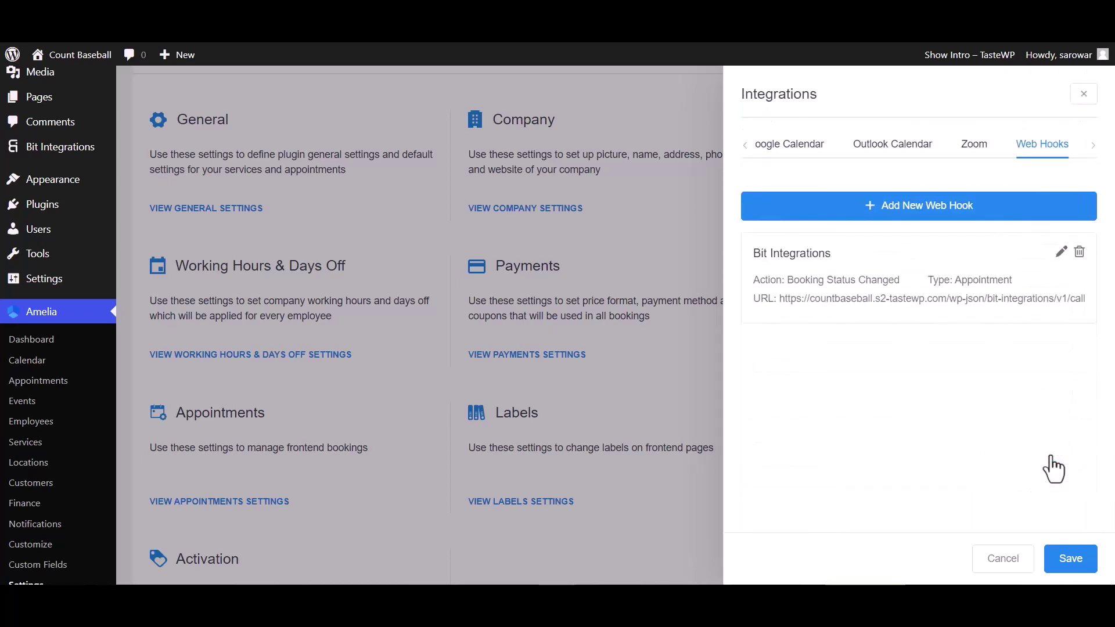
pyautogui.click(1074, 560)
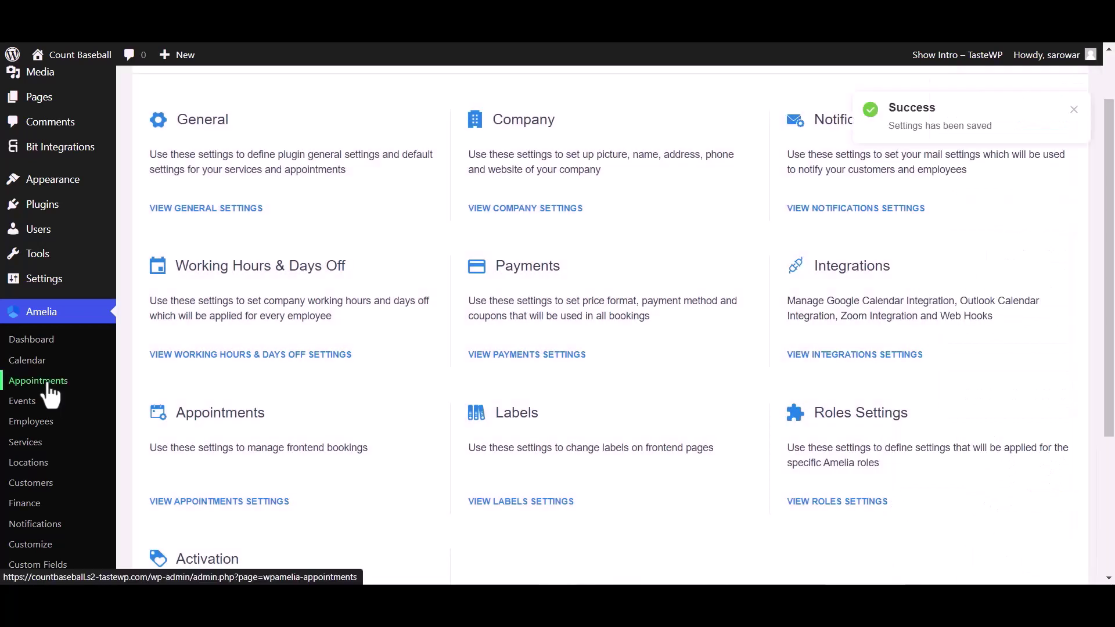
# Change the October 20 appointment's status to Pending
pyautogui.click(41, 382)
pyautogui.click(949, 362)
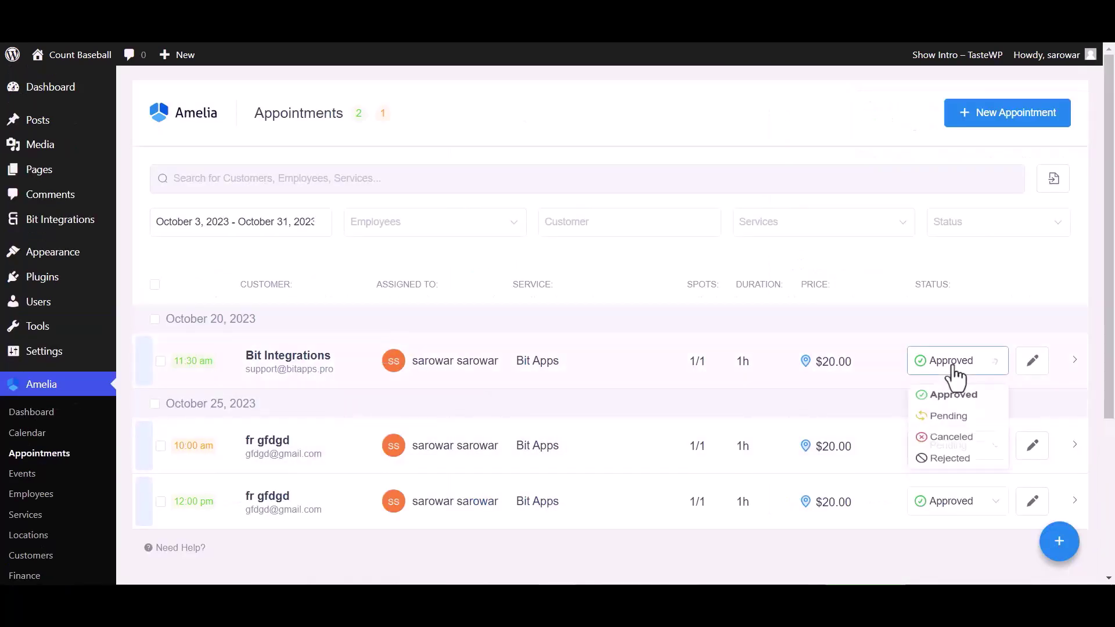
pyautogui.click(952, 422)
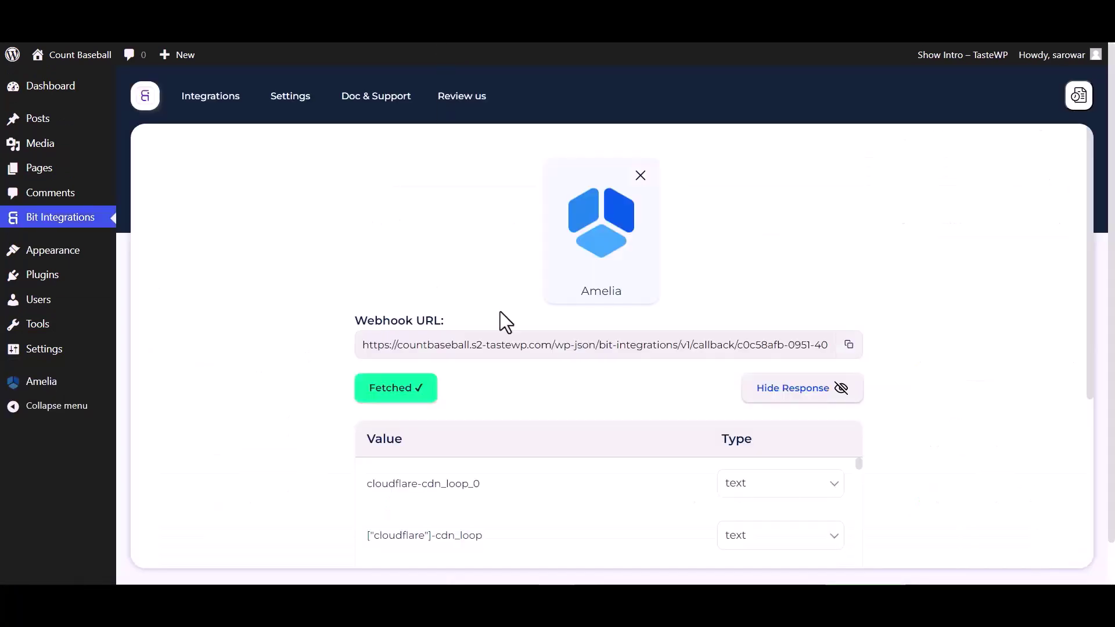
# Set Pabbly as the integration's action, found by searching 'pab', and open the Pabbly Connect dashboard
pyautogui.scroll(-3, 518, 354)
pyautogui.scroll(-15, 552, 391)
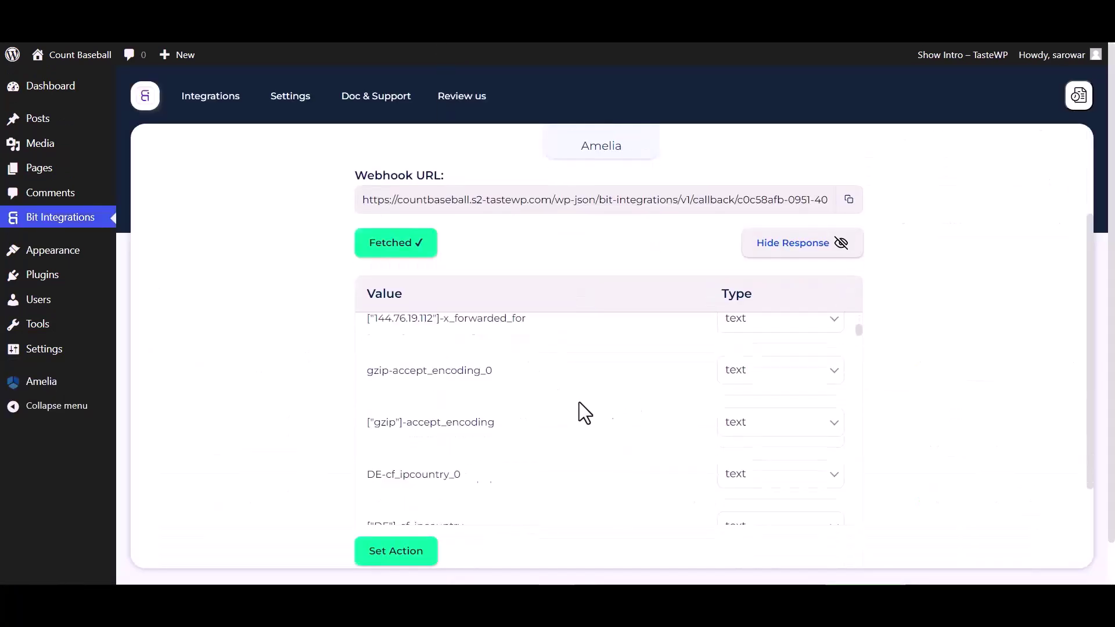
pyautogui.scroll(-5, 561, 401)
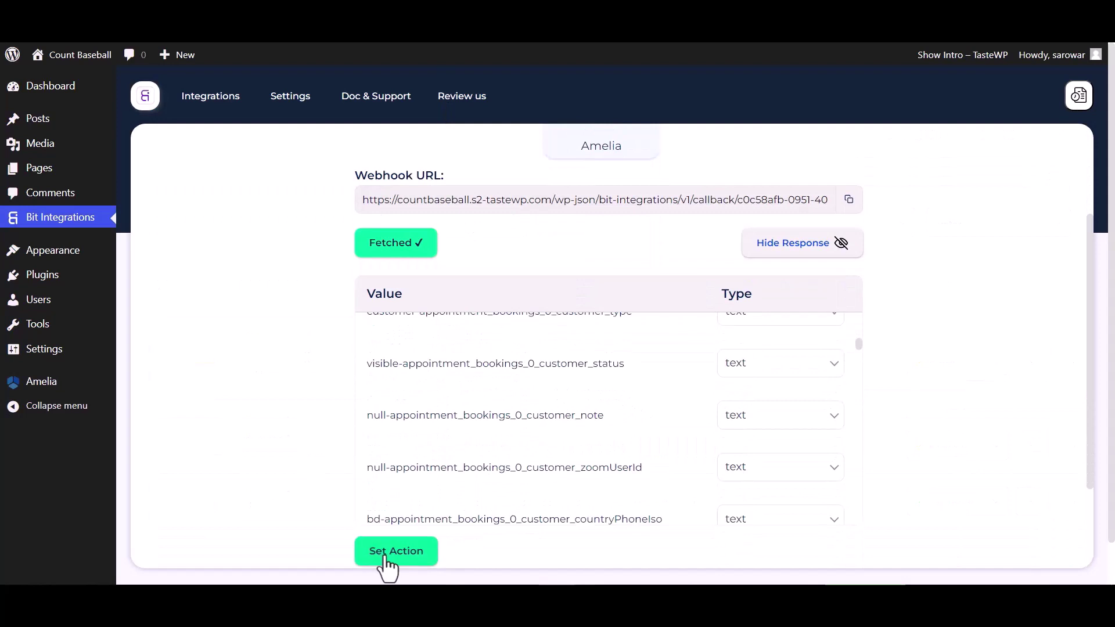
pyautogui.click(386, 552)
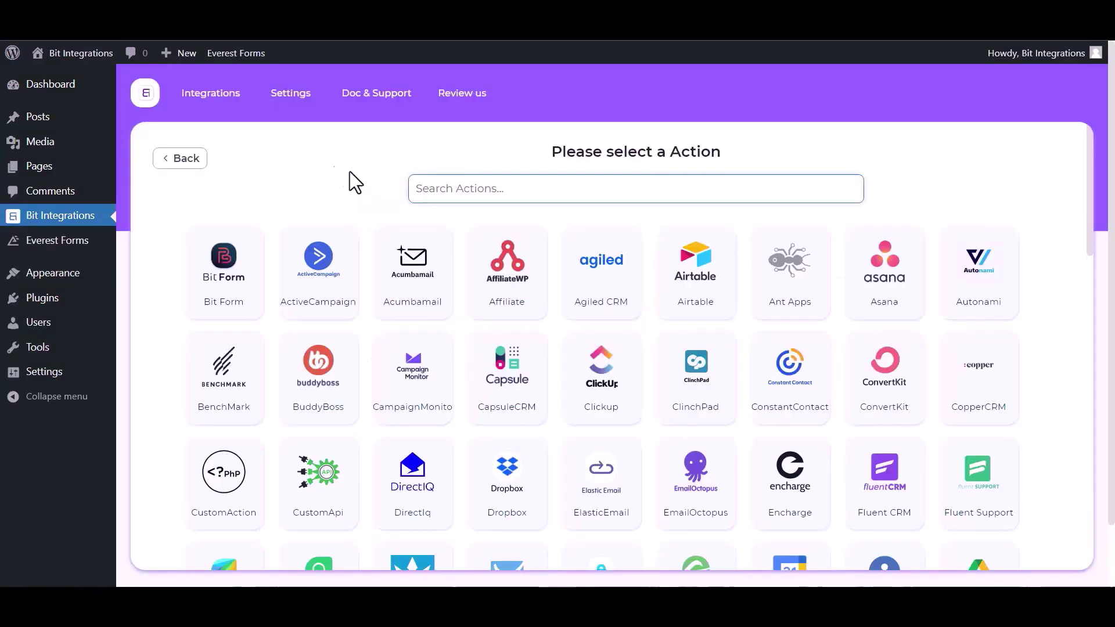
pyautogui.write('paba')
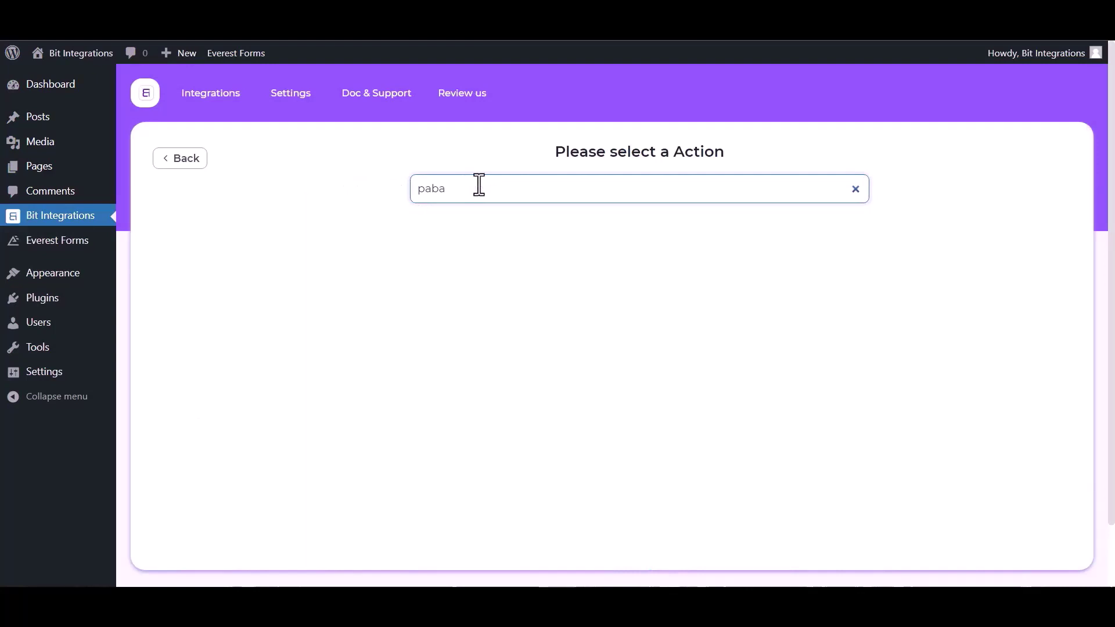
pyautogui.press('BackSpace')
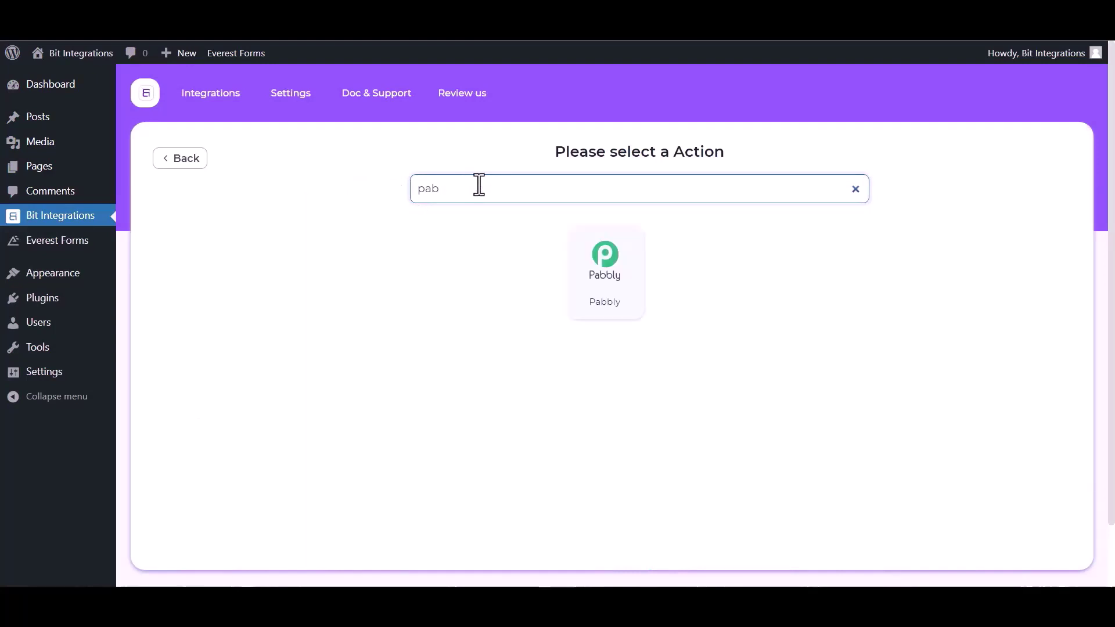
pyautogui.click(638, 306)
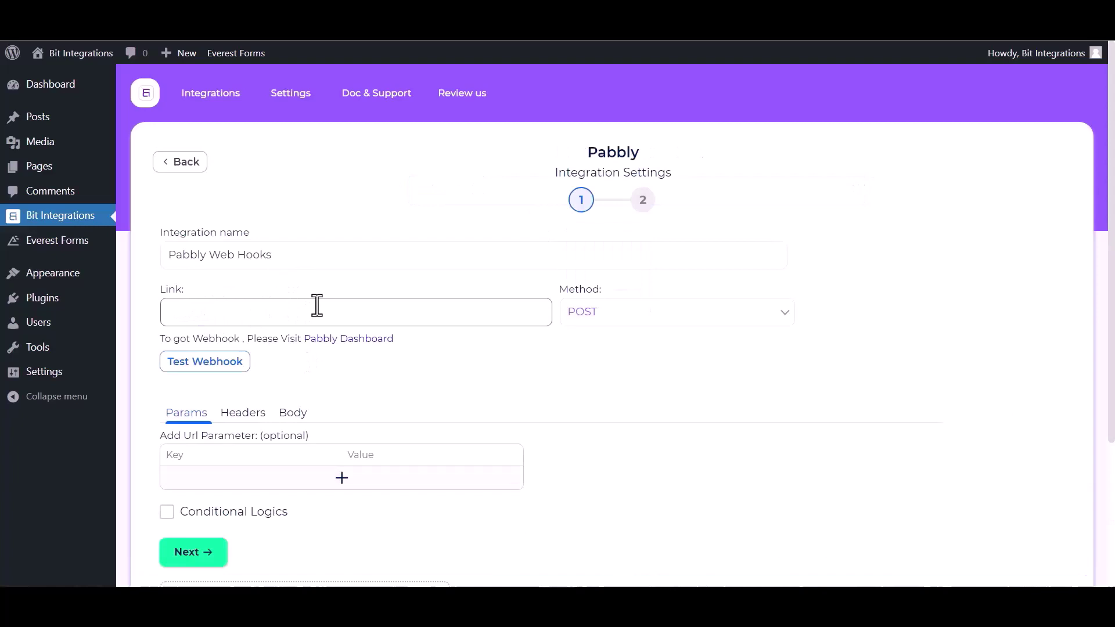
pyautogui.click(365, 342)
# Create the 'Bit Integrations' workflow with a Webhook trigger, found by searching 'web', and copy its URL
pyautogui.click(656, 557)
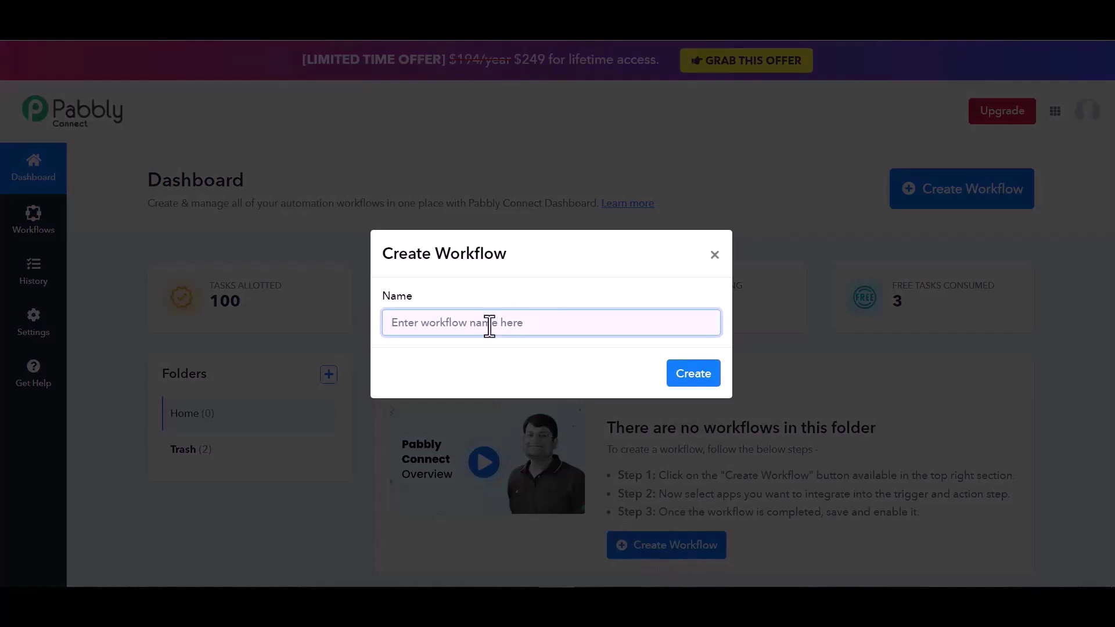
pyautogui.write('B')
pyautogui.write('ir')
pyautogui.write(' Integrations')
pyautogui.click(705, 377)
pyautogui.write('web')
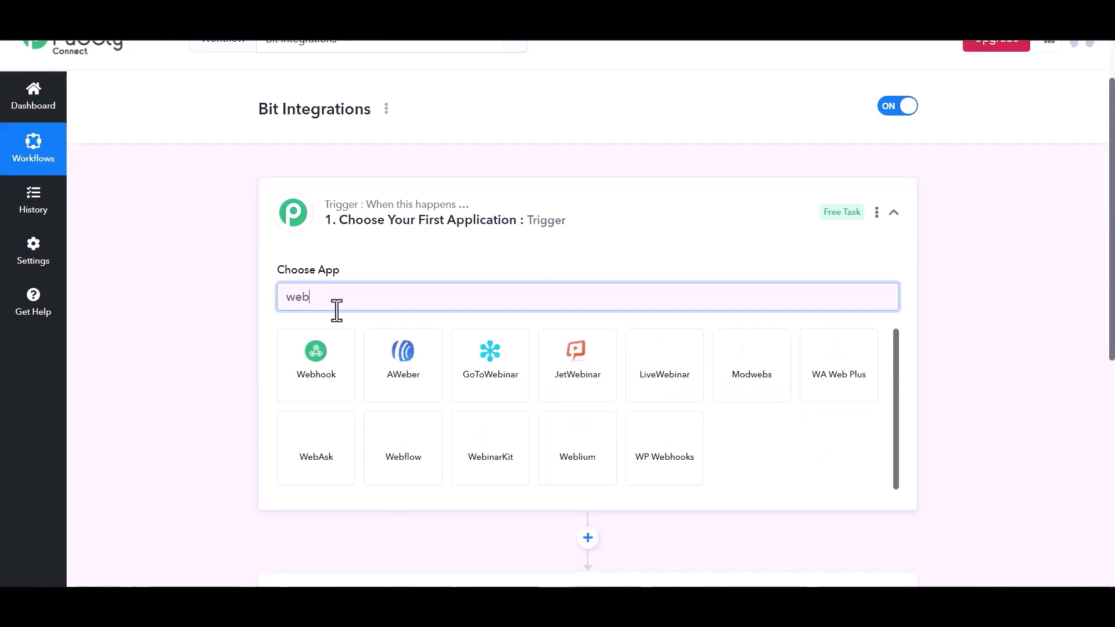
pyautogui.click(331, 375)
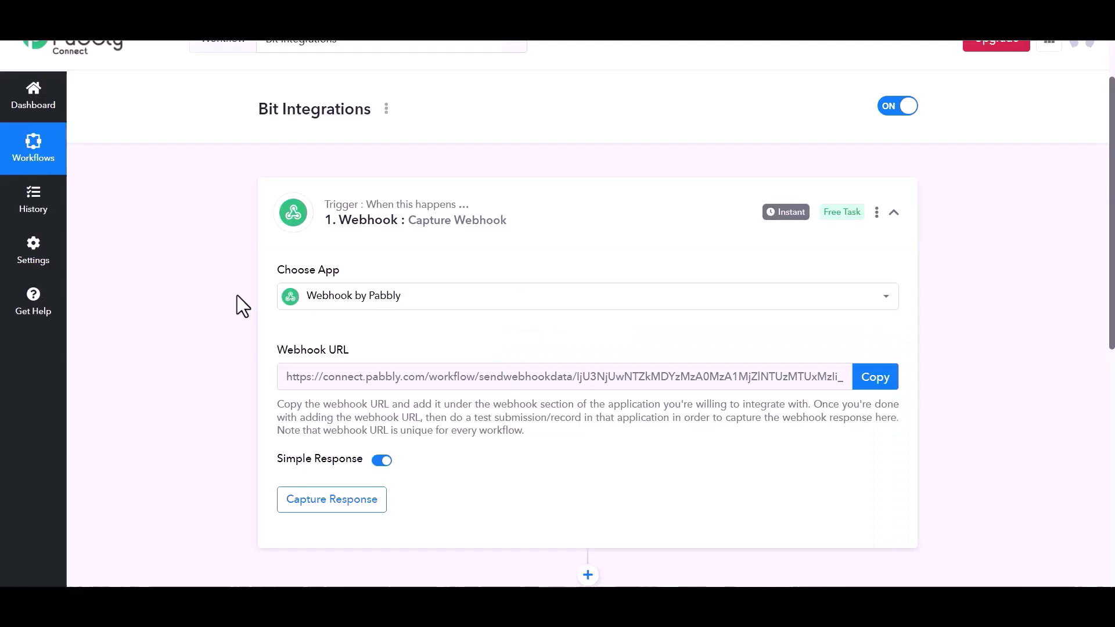
pyautogui.click(871, 391)
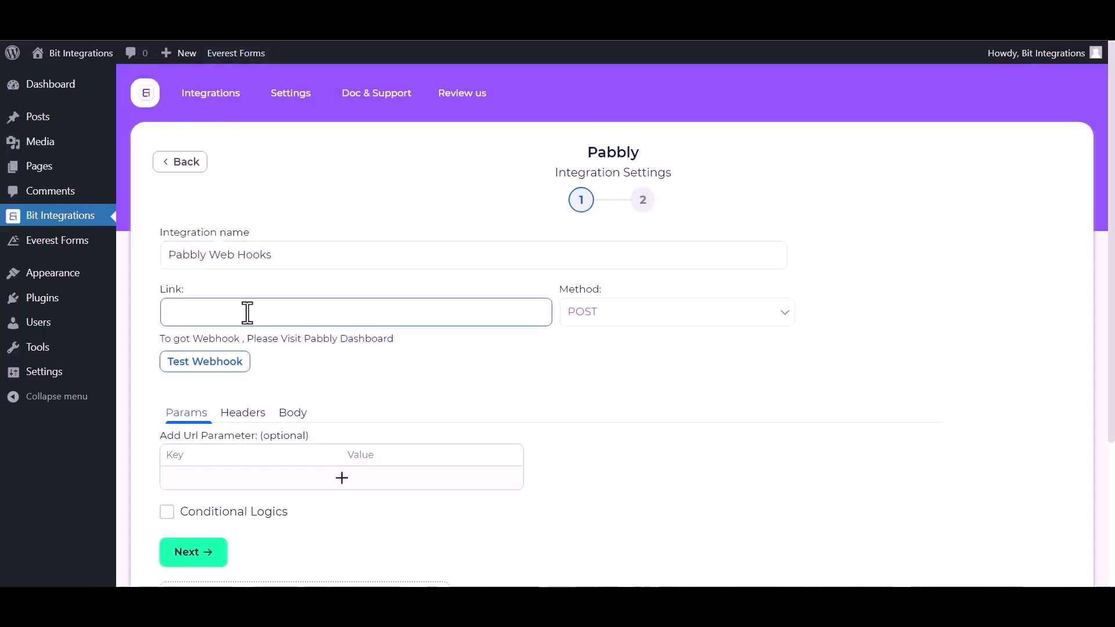
# Set the Pabbly URL as the Link, send all data as application/json, test the webhook, and finish
pyautogui.hotkey('ctrl', 'v')
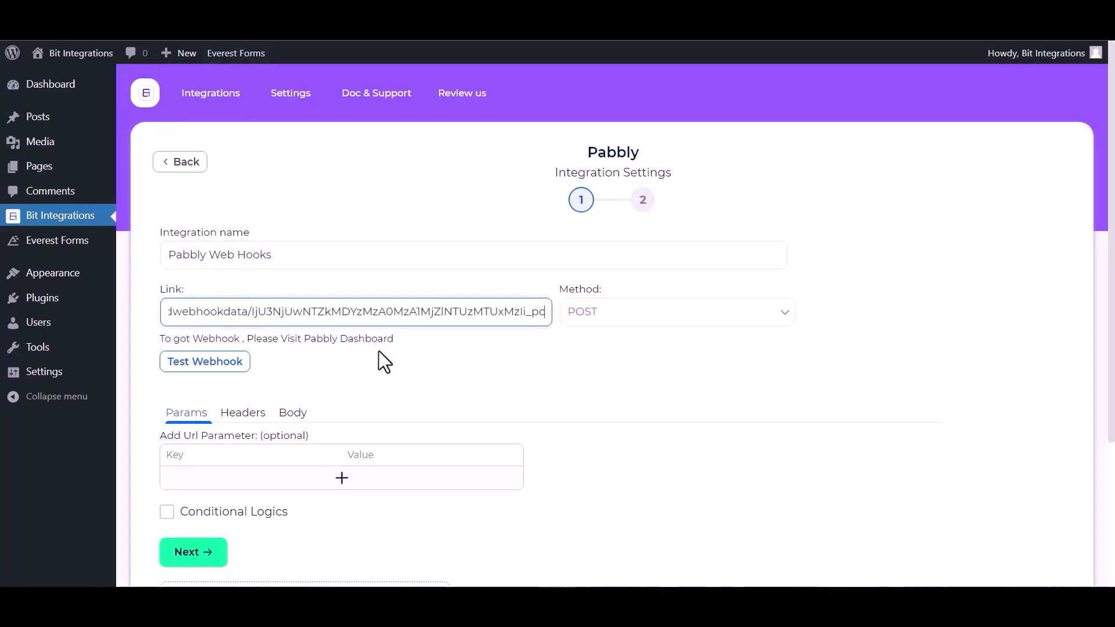
pyautogui.click(290, 414)
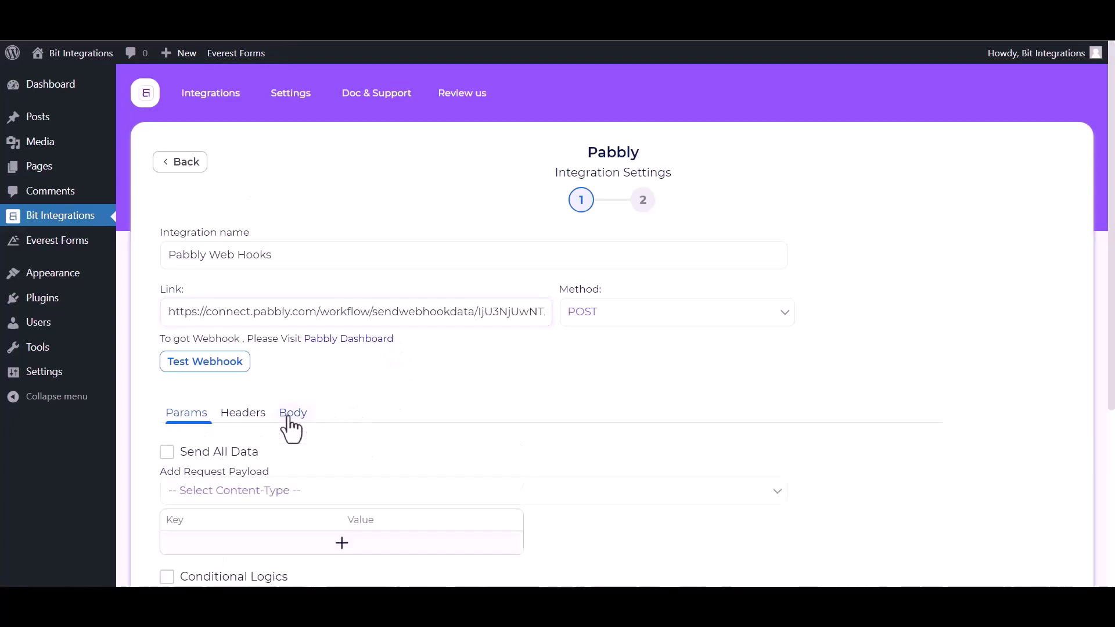
pyautogui.click(195, 462)
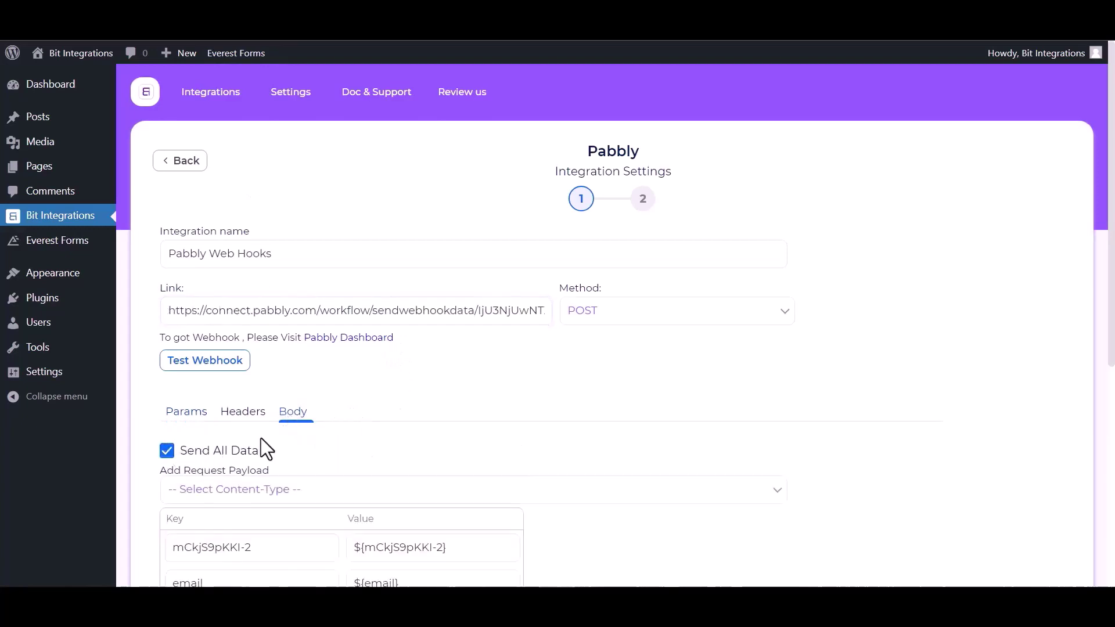
pyautogui.scroll(-1, 262, 447)
pyautogui.click(294, 422)
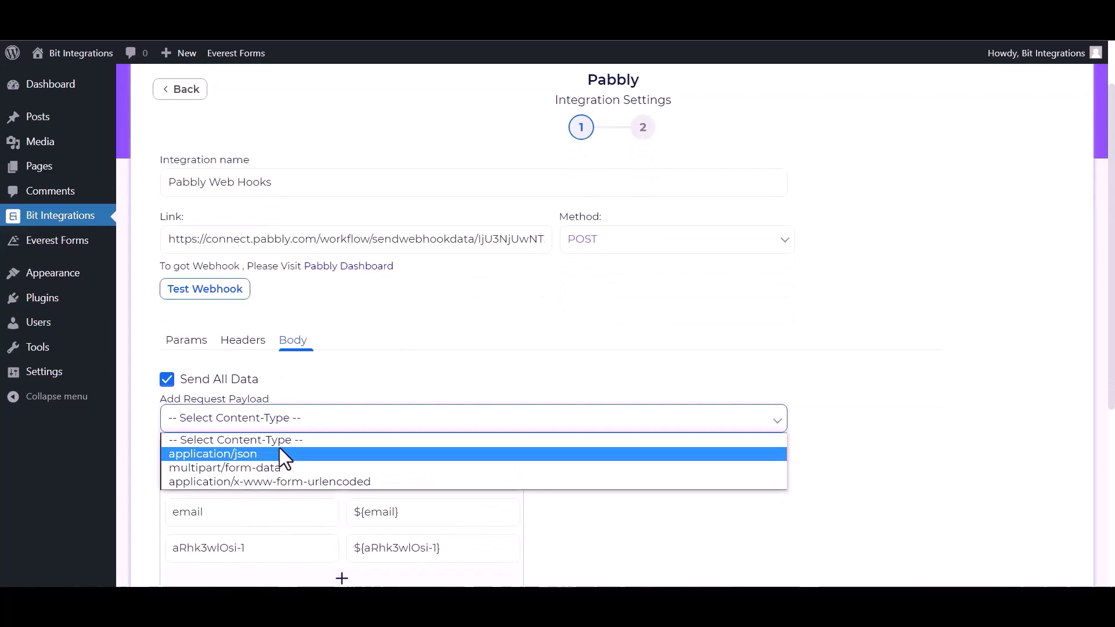
pyautogui.click(258, 456)
pyautogui.click(220, 295)
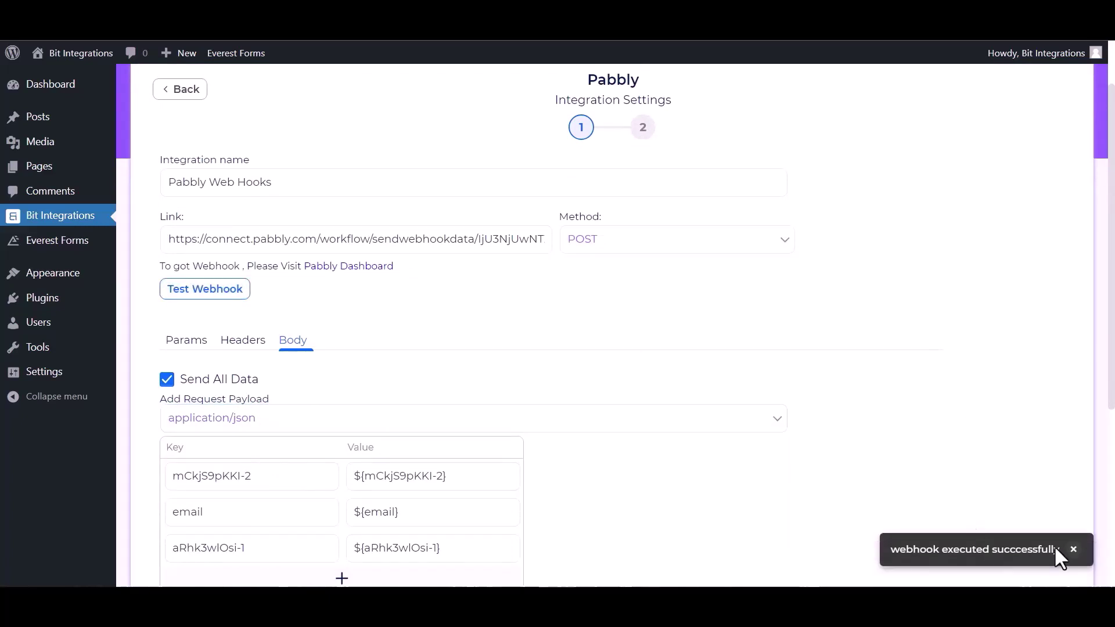
pyautogui.scroll(-3, 192, 543)
pyautogui.click(189, 512)
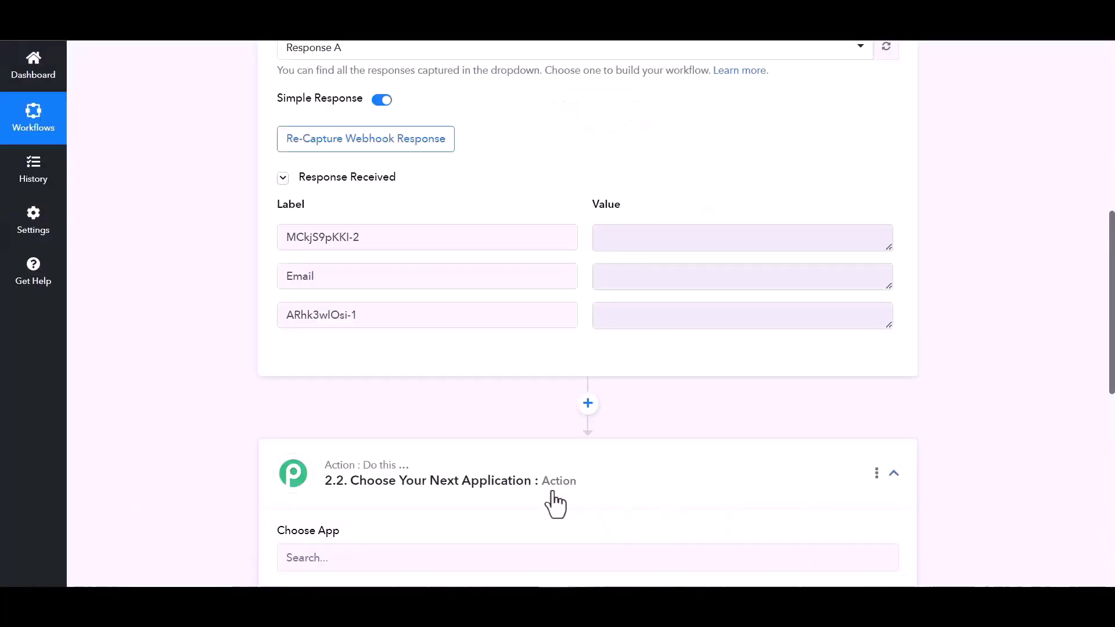
# Add an Airtable action, found by searching 'air', with Create Record as the action event
pyautogui.scroll(-3, 399, 391)
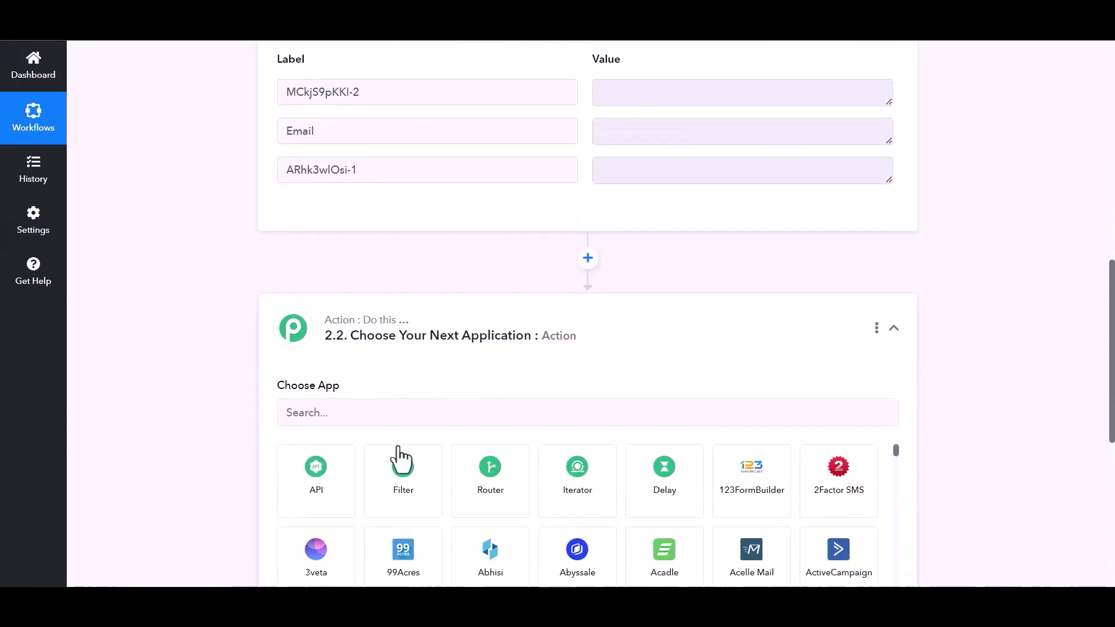
pyautogui.click(387, 415)
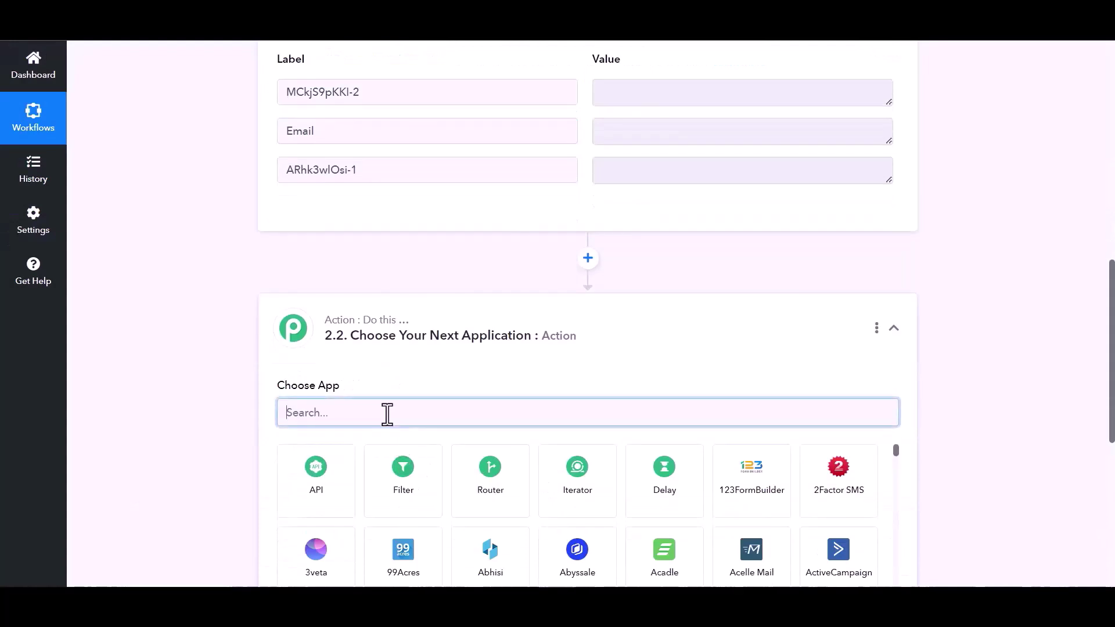
pyautogui.write('air')
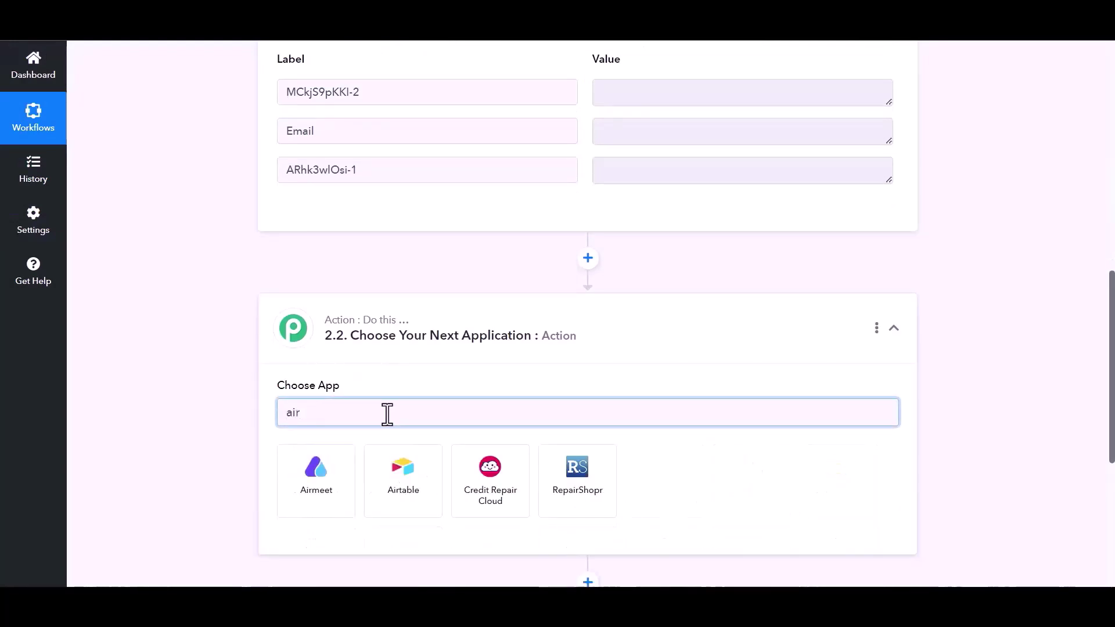
pyautogui.click(410, 509)
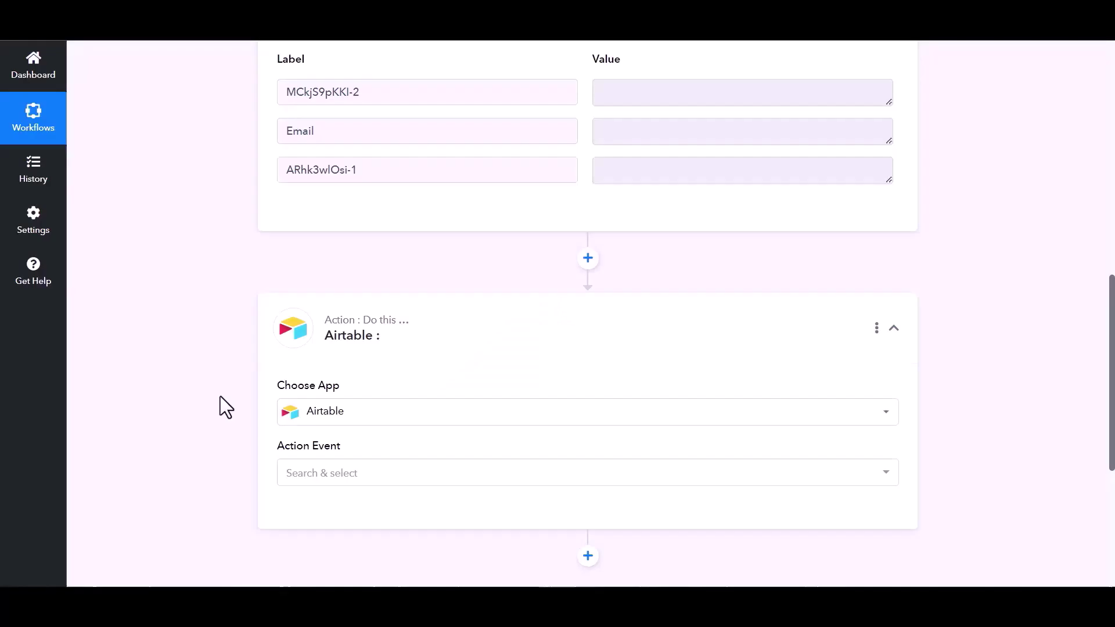
pyautogui.scroll(-1, 251, 393)
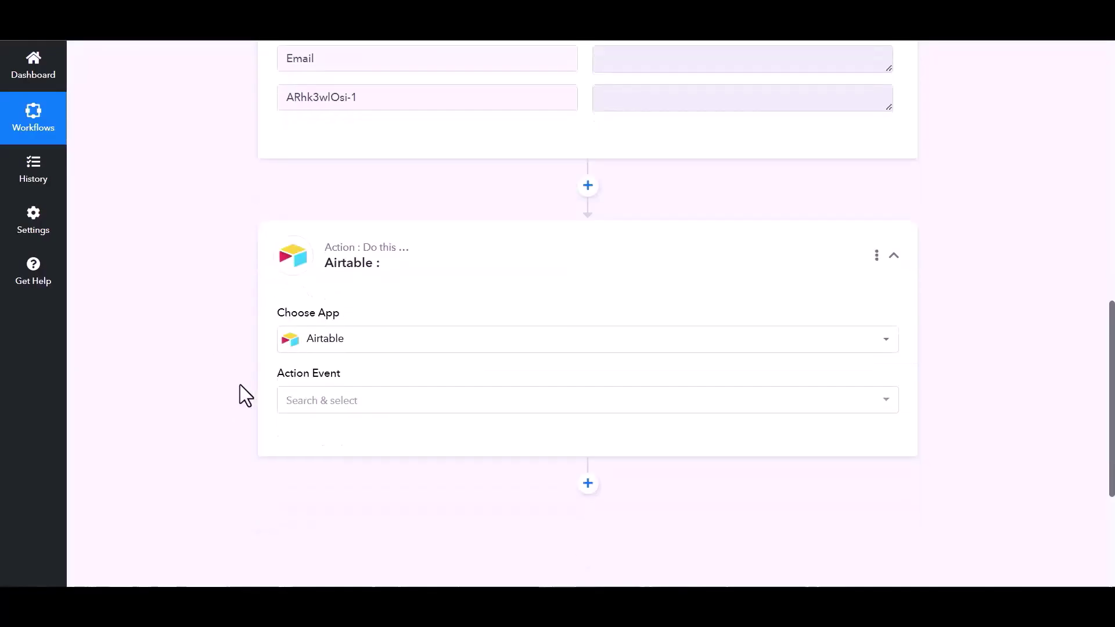
pyautogui.click(691, 400)
pyautogui.click(344, 144)
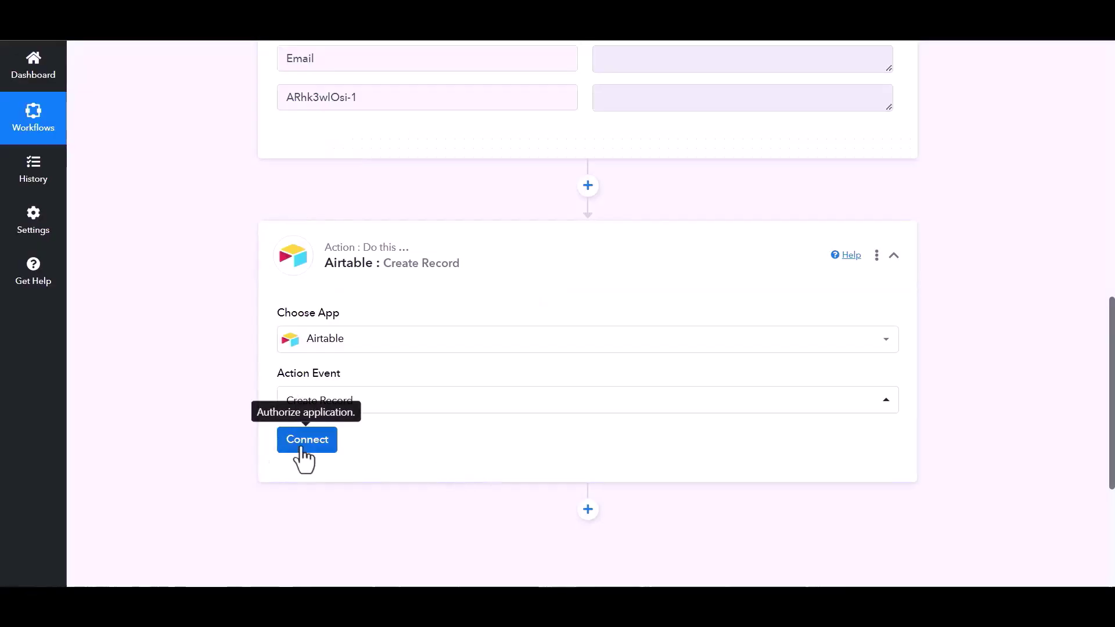
# Add a new Airtable connection and go to the Developer Hub to create a personal access token
pyautogui.click(305, 448)
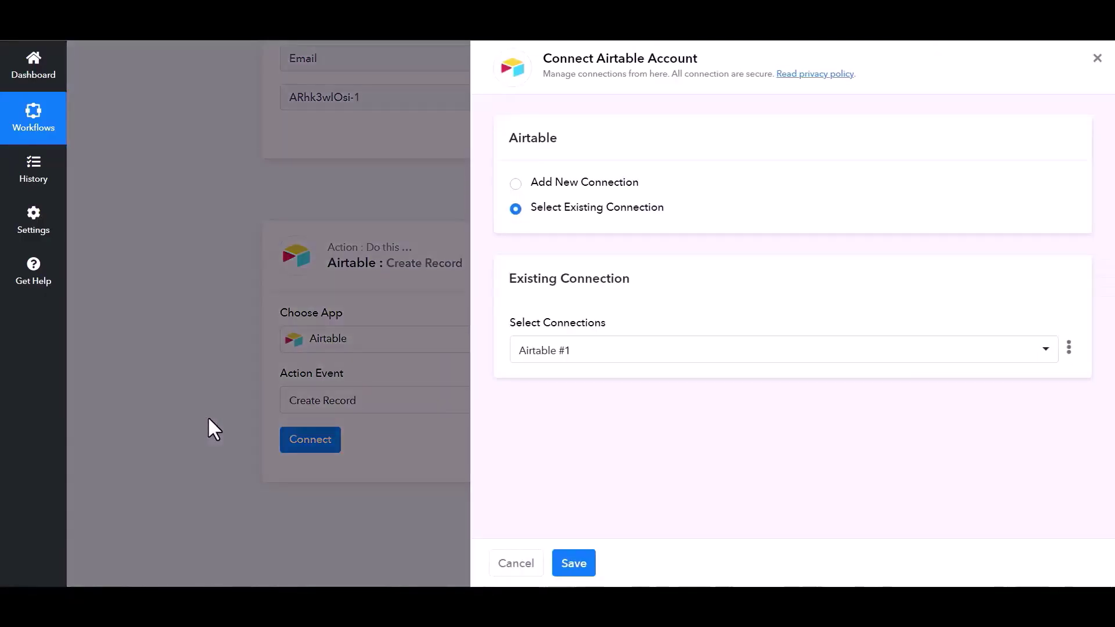
pyautogui.click(516, 184)
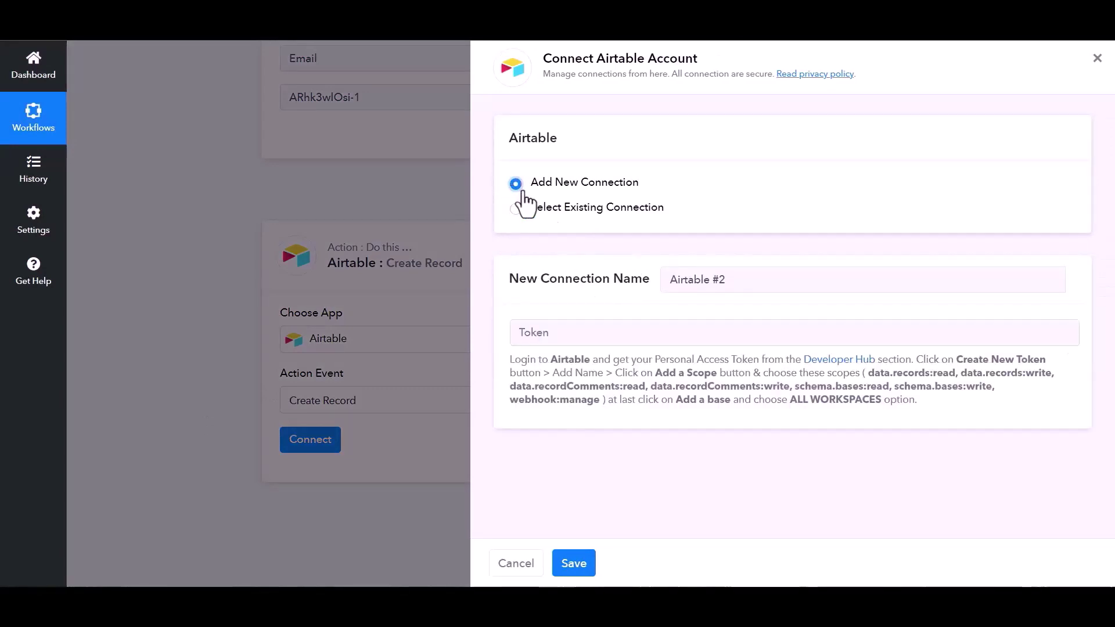
pyautogui.click(589, 337)
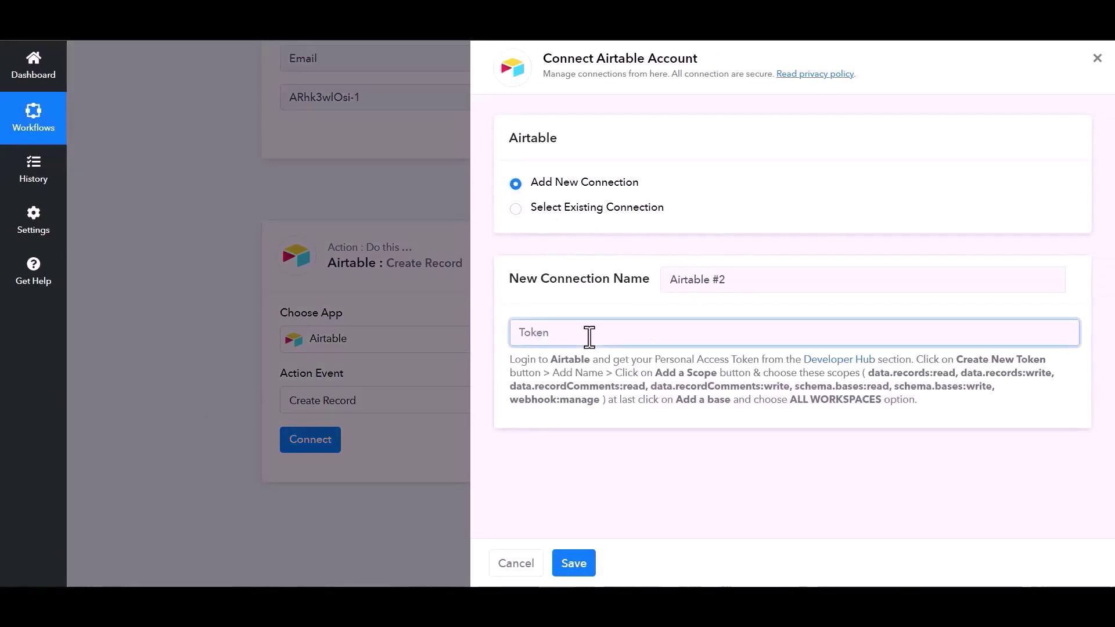
pyautogui.click(840, 365)
pyautogui.click(642, 346)
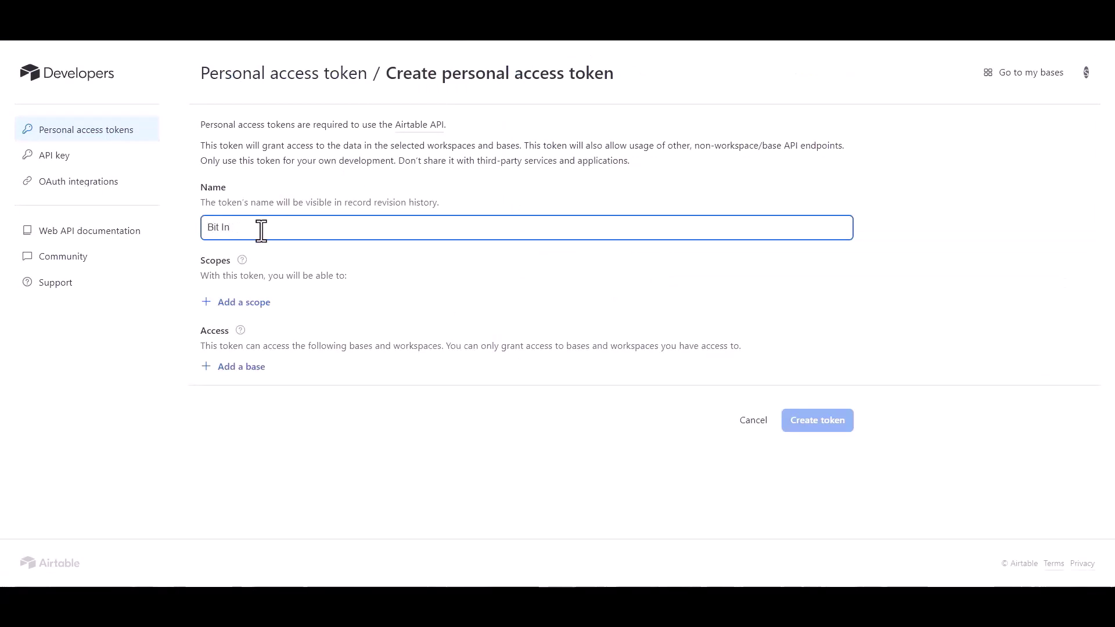
# Add the data.records:read/write and data.recordComments:read/write scopes to the token
pyautogui.click(245, 303)
pyautogui.click(247, 375)
pyautogui.click(258, 400)
pyautogui.click(249, 372)
pyautogui.click(259, 432)
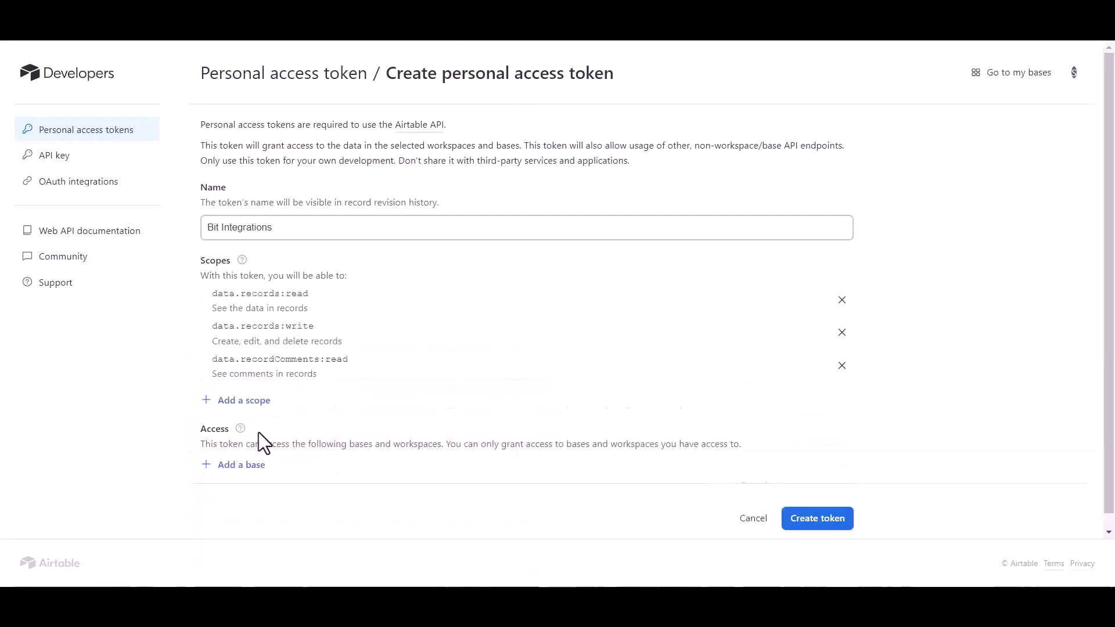
pyautogui.click(250, 400)
pyautogui.click(267, 275)
# Grant all workspaces, add schema.bases:read/write scopes, then create and copy the token
pyautogui.click(250, 499)
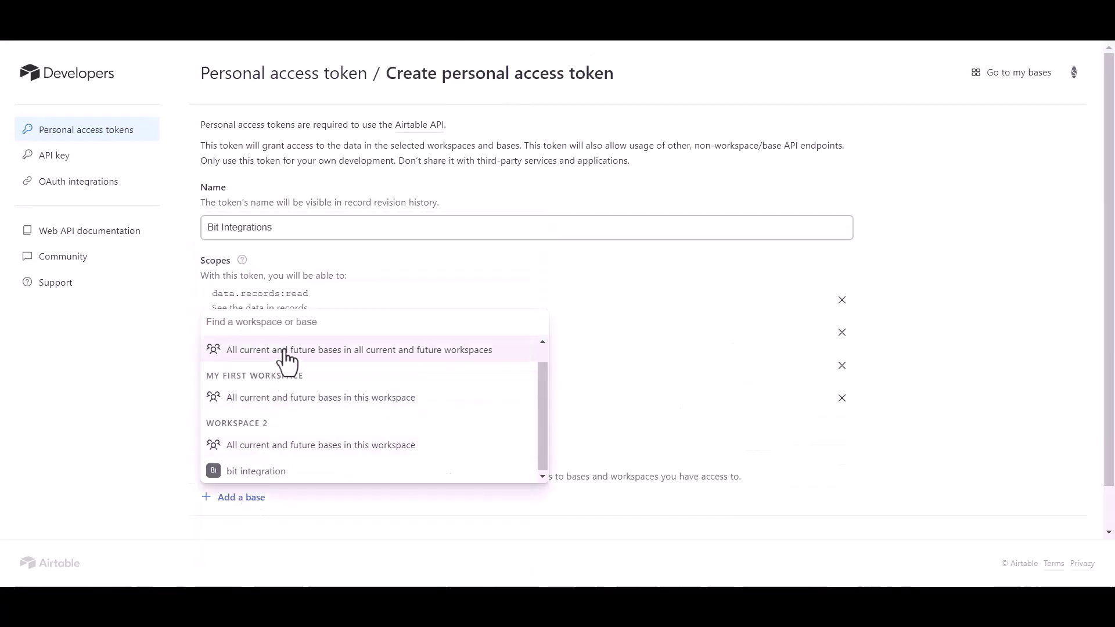
pyautogui.click(284, 351)
pyautogui.click(243, 432)
pyautogui.click(267, 313)
pyautogui.click(257, 340)
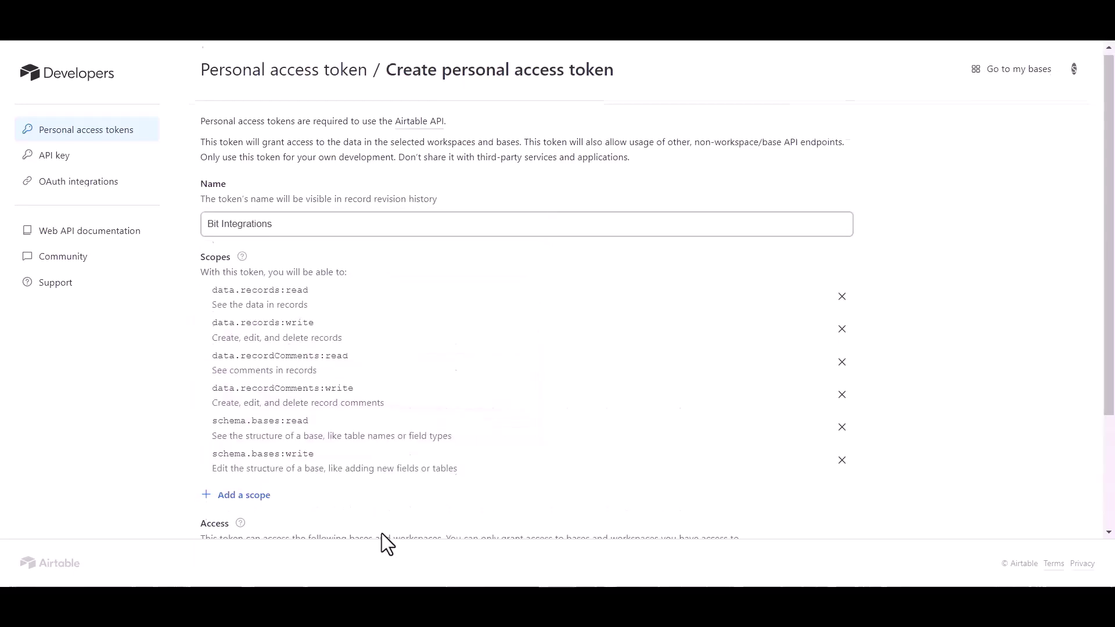
pyautogui.scroll(-3, 381, 533)
pyautogui.click(826, 509)
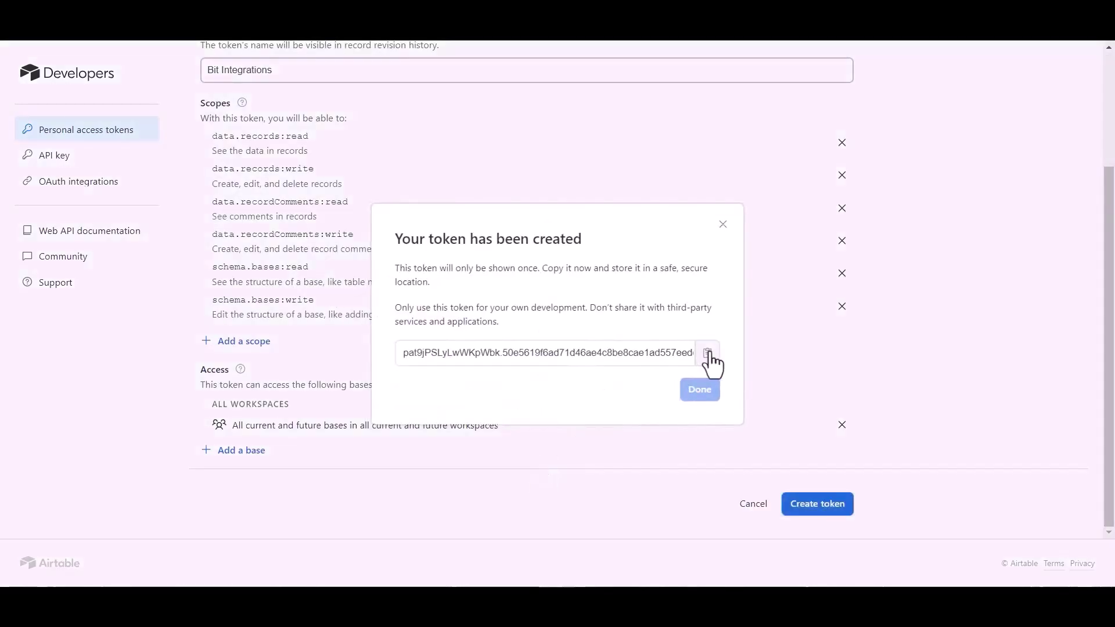
pyautogui.click(707, 353)
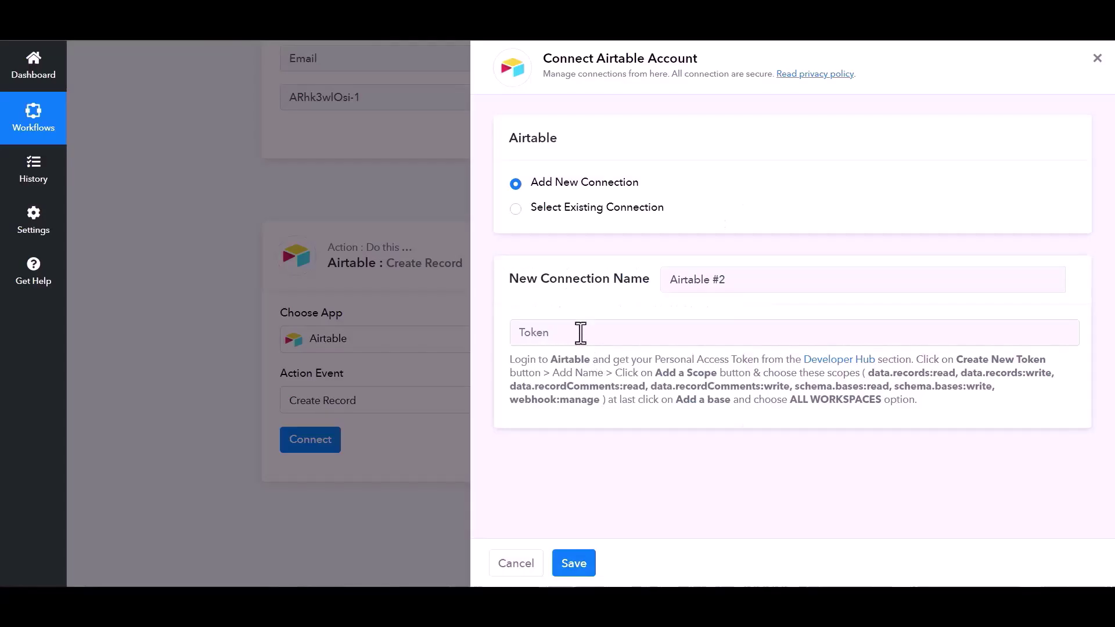
# Paste the Airtable access token and save the new connection
pyautogui.click(578, 328)
pyautogui.hotkey('ctrl', 'v')
pyautogui.click(574, 564)
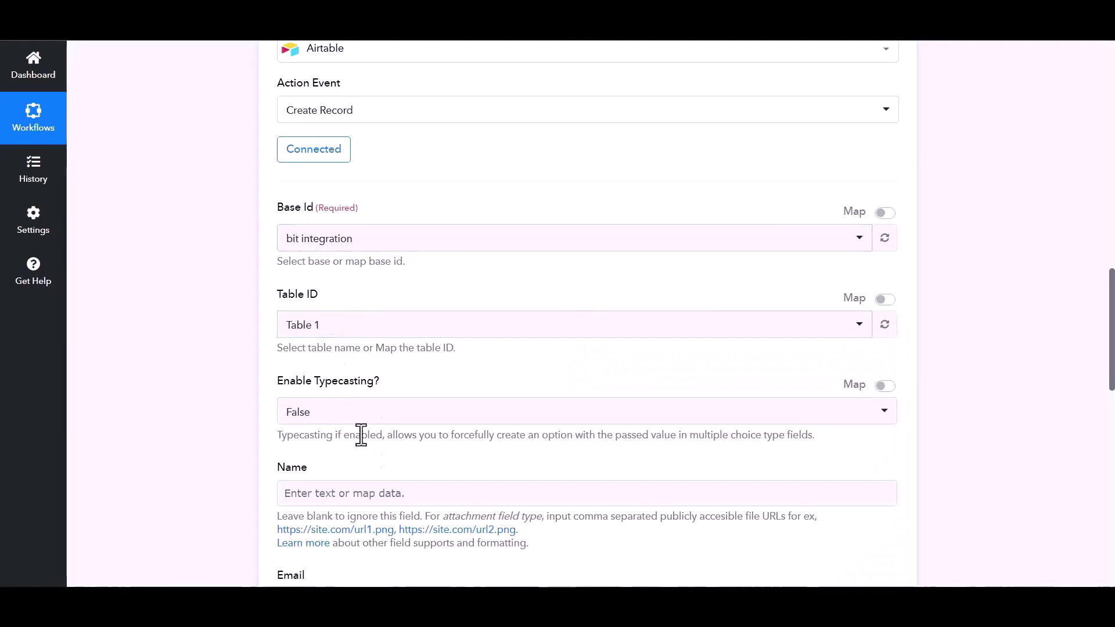
# Map webhook field MCkjS9pKKI-2 to Name and the webhook Email to Email
pyautogui.scroll(-1, 413, 420)
pyautogui.click(471, 422)
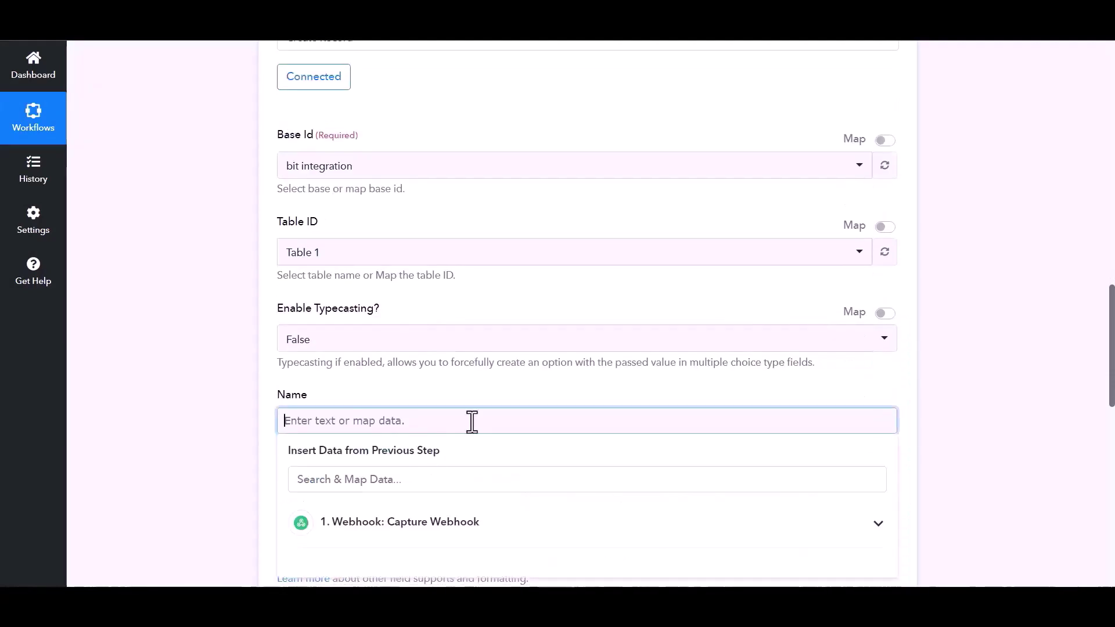
pyautogui.scroll(-2, 465, 430)
pyautogui.click(470, 381)
pyautogui.click(357, 419)
pyautogui.click(262, 374)
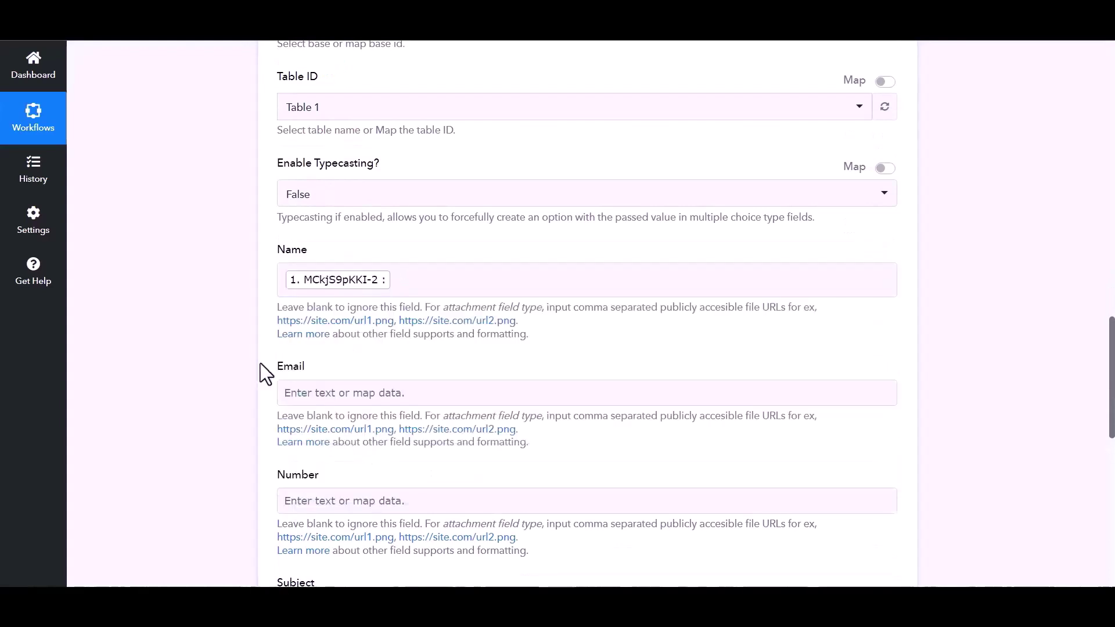
pyautogui.click(371, 395)
pyautogui.click(398, 495)
pyautogui.click(339, 564)
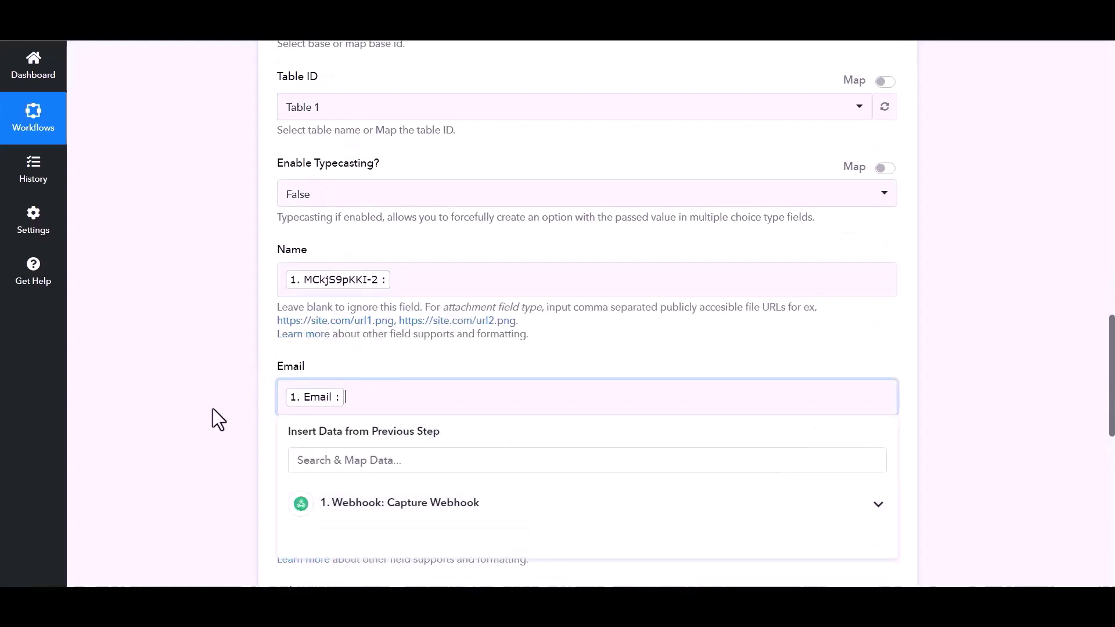
pyautogui.click(216, 418)
# Map webhook field ARhk3wlOsi-1 to Number and save the Airtable action
pyautogui.scroll(-1, 376, 462)
pyautogui.click(378, 440)
pyautogui.scroll(-3, 460, 485)
pyautogui.click(406, 321)
pyautogui.click(352, 417)
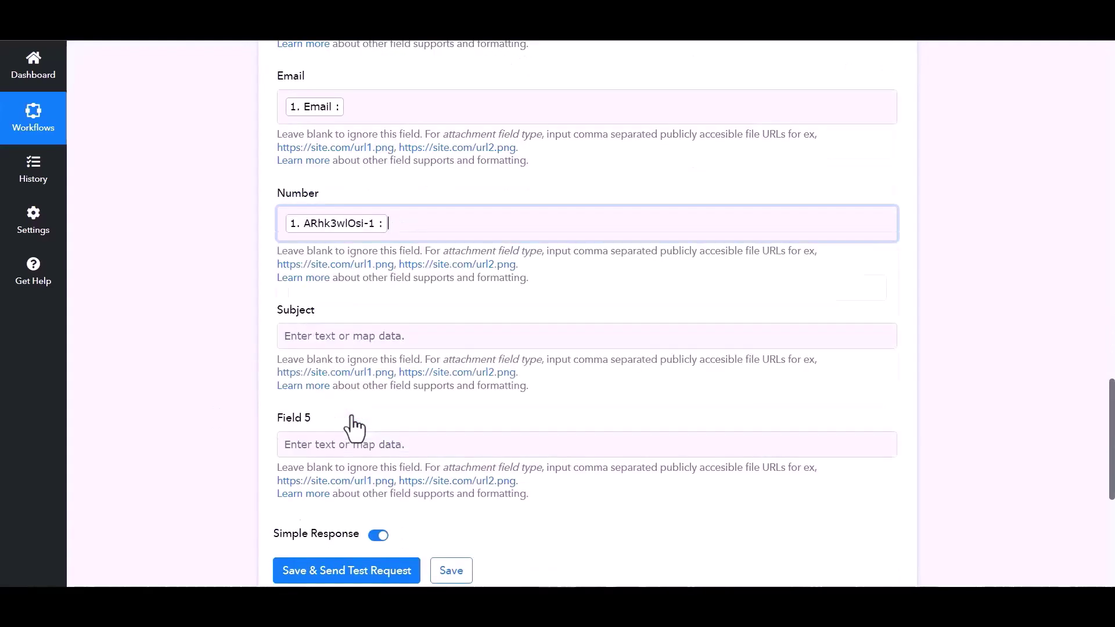
pyautogui.click(176, 380)
pyautogui.scroll(-3, 175, 379)
pyautogui.click(451, 388)
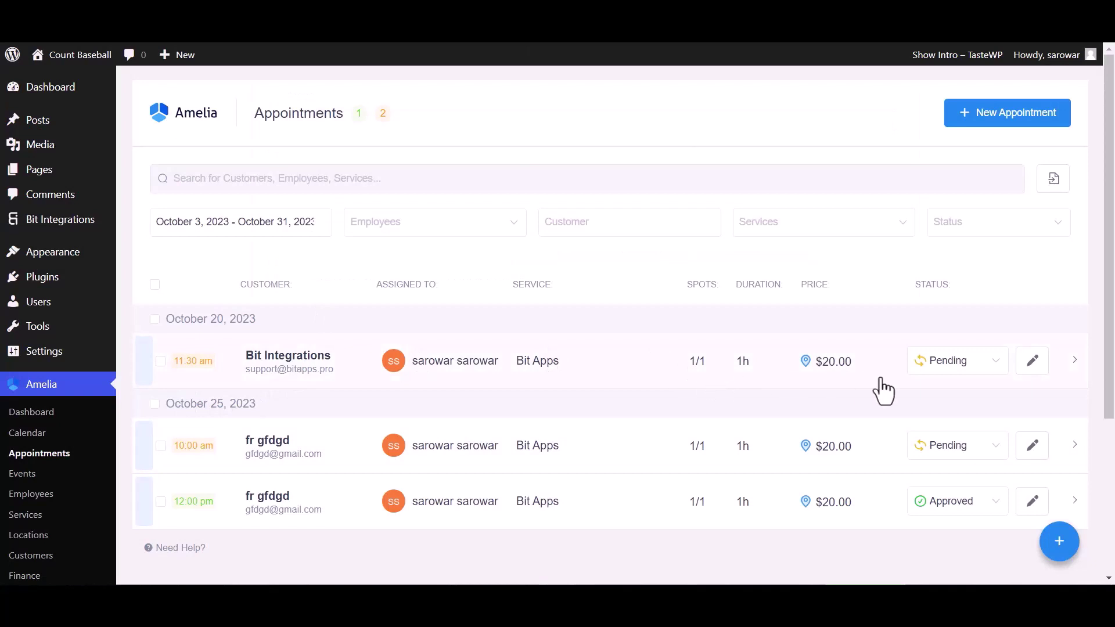
# Change the October 20, 2023 appointment's status from Pending to Approved
pyautogui.click(932, 371)
pyautogui.click(942, 392)
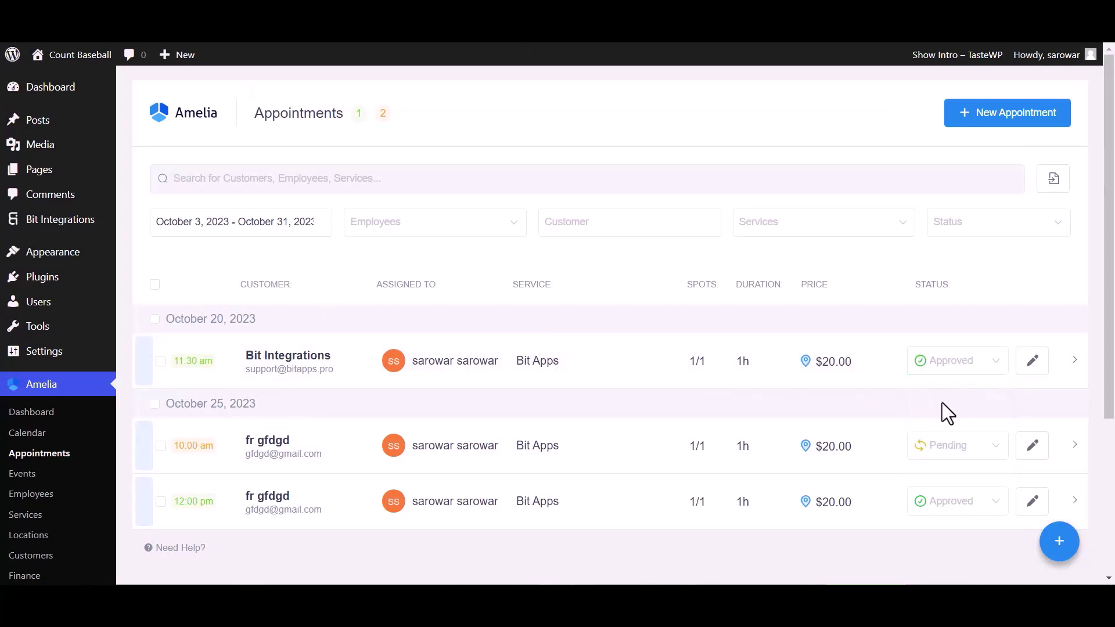